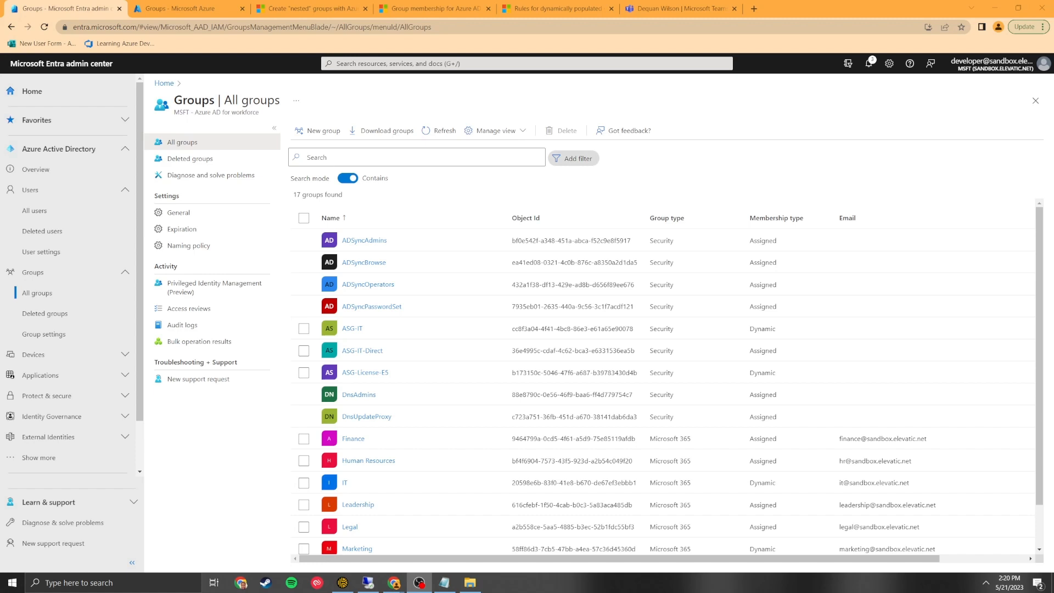
Start creating a new internal user from the All users list.
{"action": "left_click", "coordinate": [57, 210]}
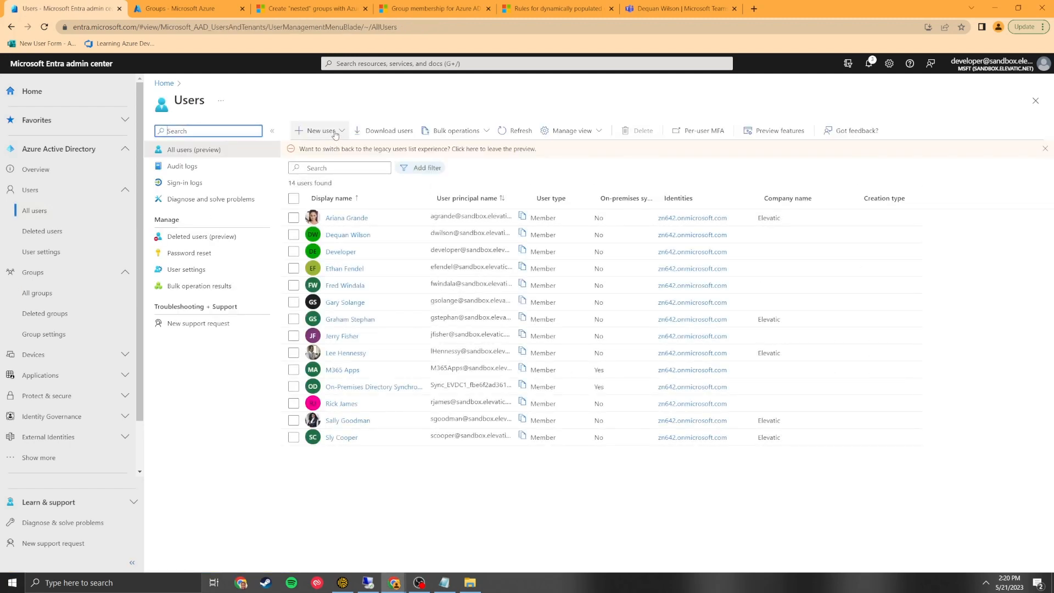
{"action": "left_click", "coordinate": [335, 134]}
{"action": "left_click", "coordinate": [337, 152]}
Enter the new user's principal name and display name on Basics.
{"action": "left_click", "coordinate": [332, 193]}
{"action": "key", "text": "Tab"}
{"action": "key", "text": "Tab"}
{"action": "key", "text": "Tab"}
{"action": "key", "text": "Tab"}
{"action": "key", "text": "Tab"}
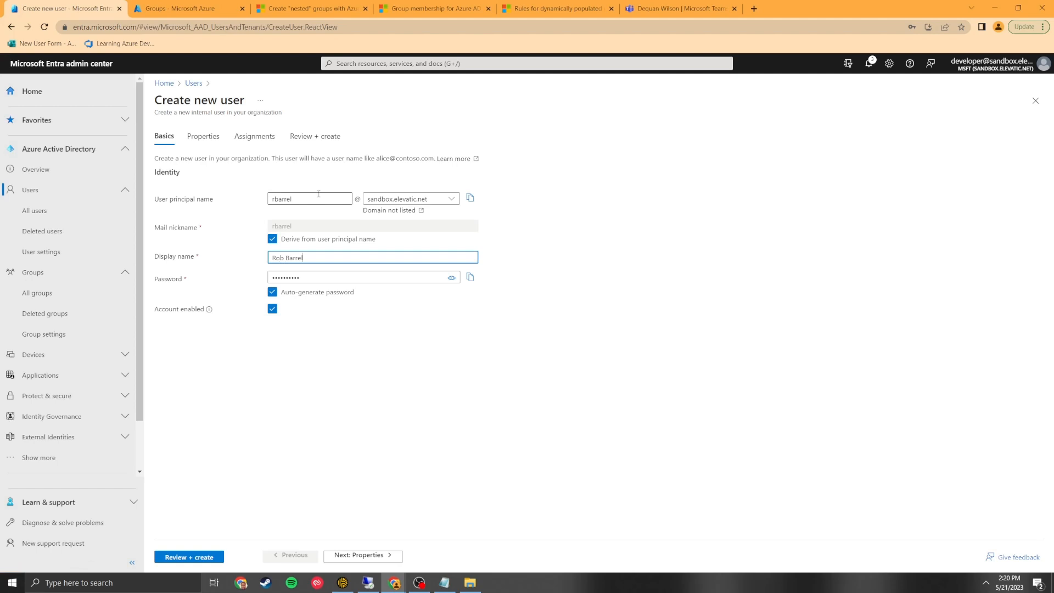
Set department Human Resources, job title HR Assistant, and the user's first and last names.
{"action": "left_click", "coordinate": [204, 137]}
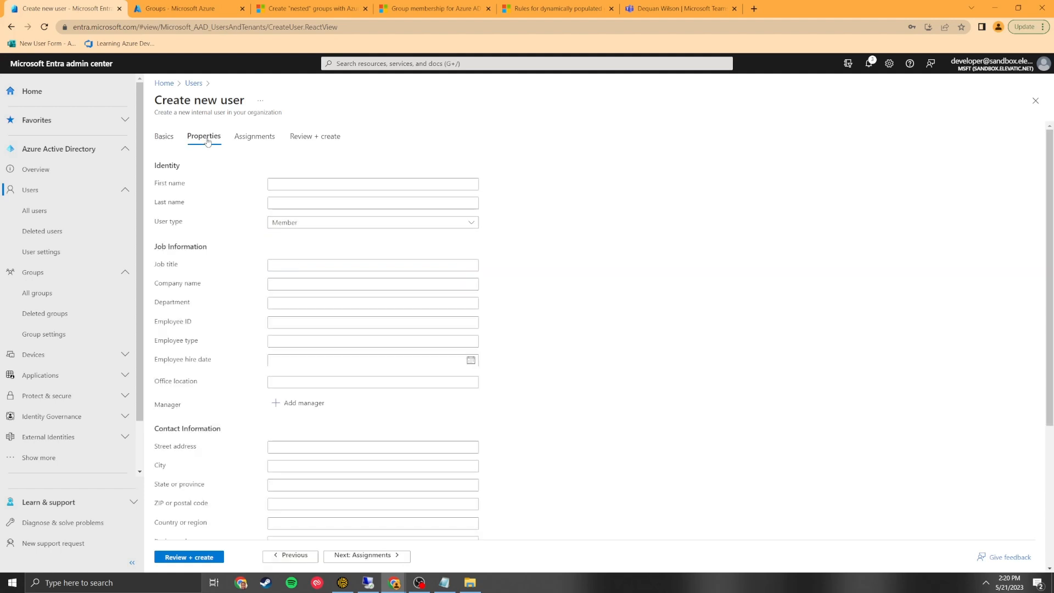
{"action": "left_click", "coordinate": [296, 298]}
{"action": "type", "text": "Human Resources"}
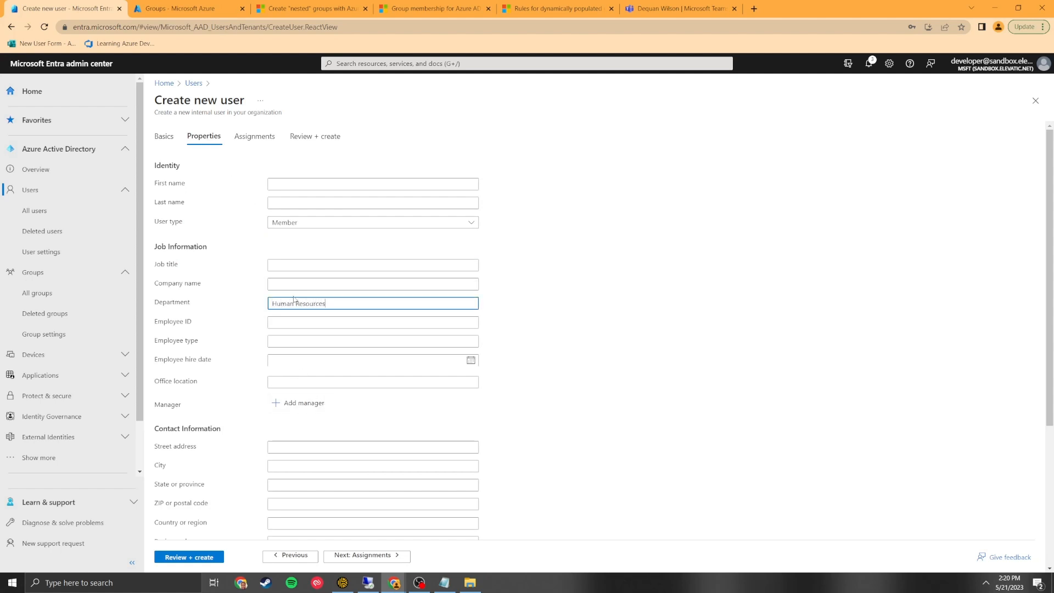
{"action": "left_click", "coordinate": [295, 266]}
{"action": "type", "text": "HR Assistant"}
{"action": "left_click", "coordinate": [283, 185]}
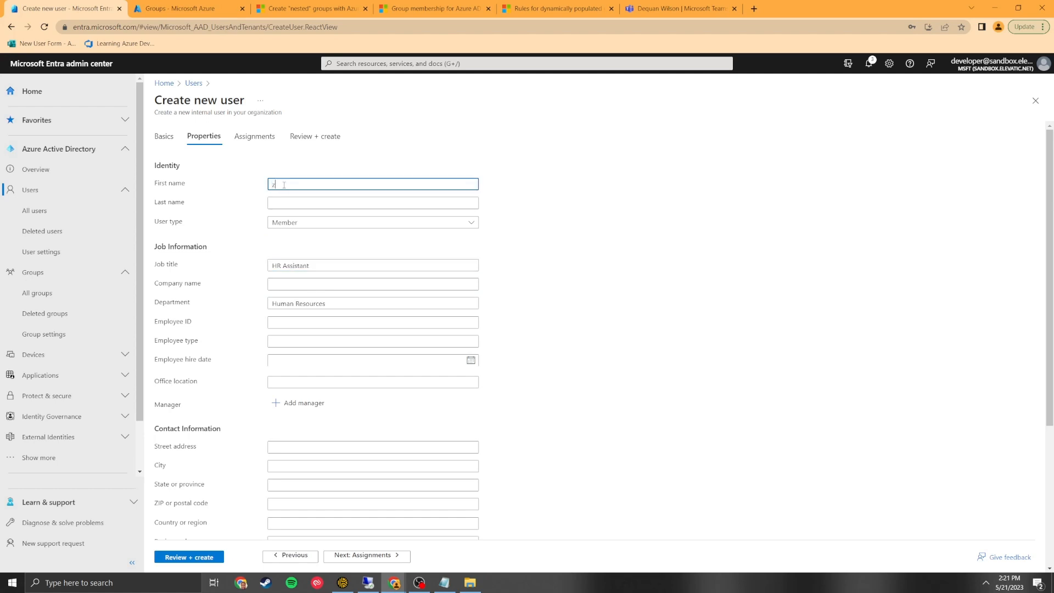
{"action": "key", "text": "Tab"}
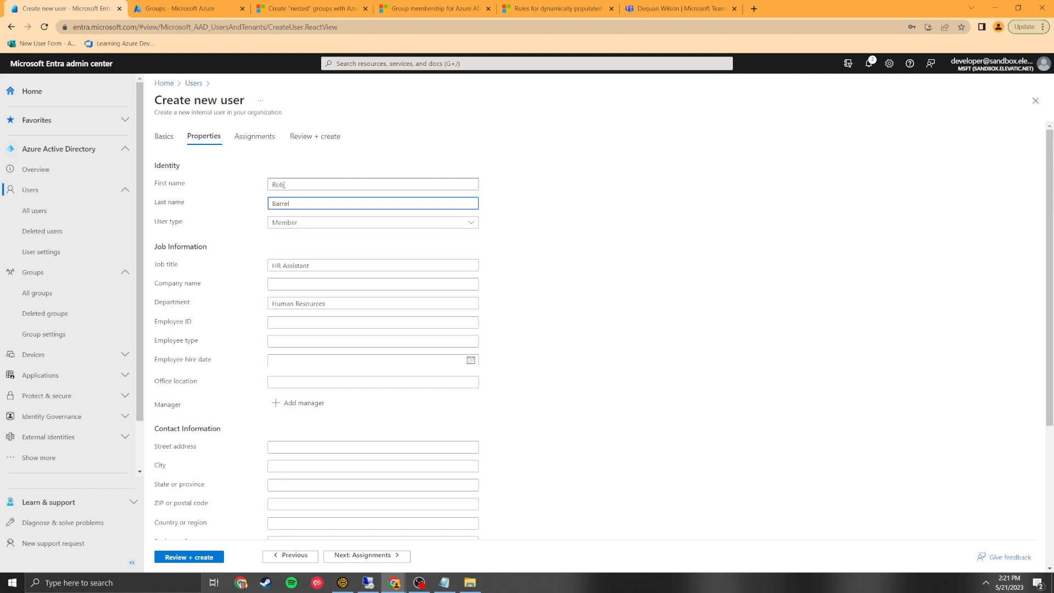
Assign a colleague as the new user's manager.
{"action": "left_click", "coordinate": [299, 403]}
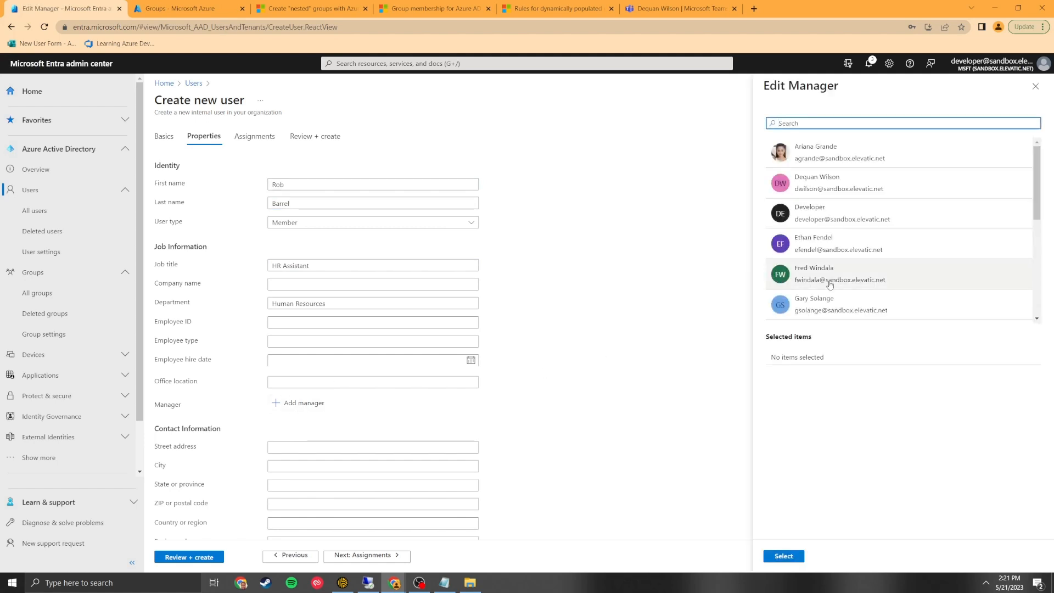
{"action": "scroll", "coordinate": [828, 286], "scroll_direction": "down", "scroll_amount": 2}
{"action": "scroll", "coordinate": [829, 286], "scroll_direction": "up", "scroll_amount": 3}
{"action": "left_click", "coordinate": [820, 244]}
{"action": "left_click", "coordinate": [787, 558]}
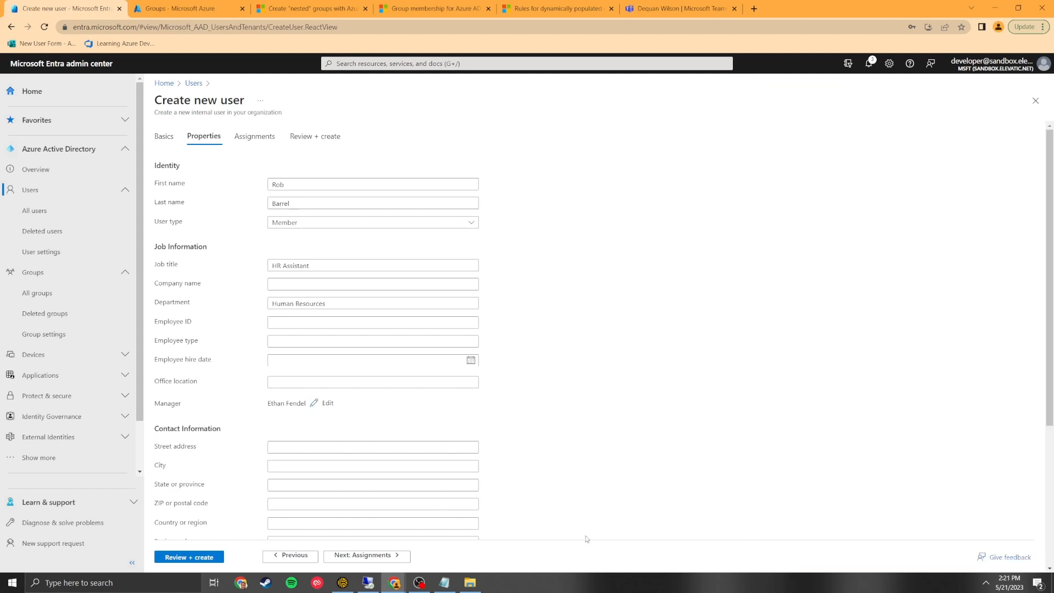
{"action": "scroll", "coordinate": [202, 376], "scroll_direction": "down", "scroll_amount": 2}
{"action": "scroll", "coordinate": [202, 382], "scroll_direction": "up", "scroll_amount": 2}
{"action": "left_click_drag", "start_coordinate": [193, 306], "coordinate": [156, 303]}
Review and create the HR Assistant user account, then go to All groups.
{"action": "left_click", "coordinate": [198, 557]}
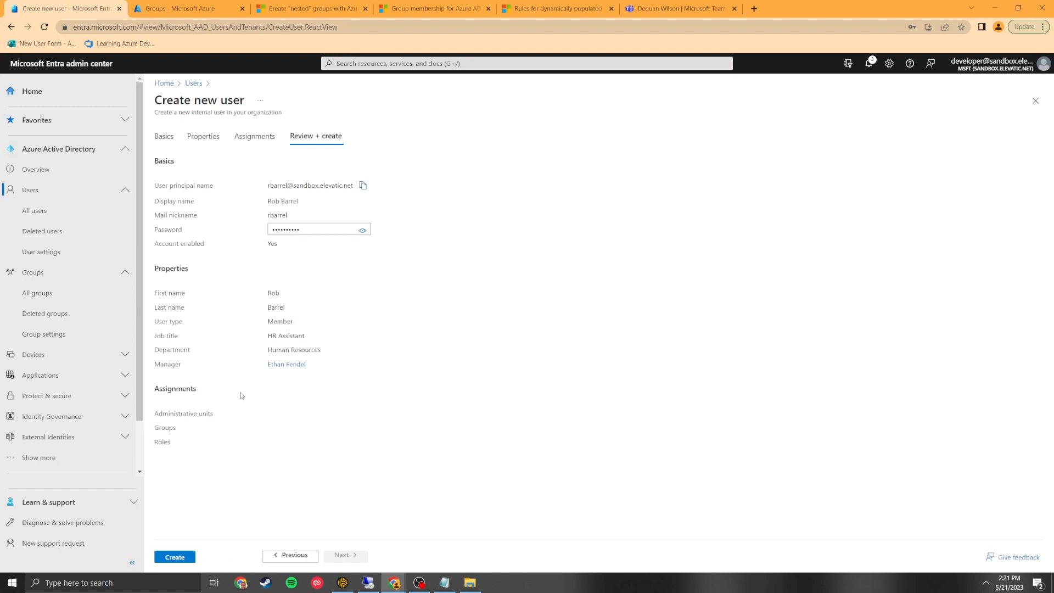
{"action": "left_click", "coordinate": [175, 557]}
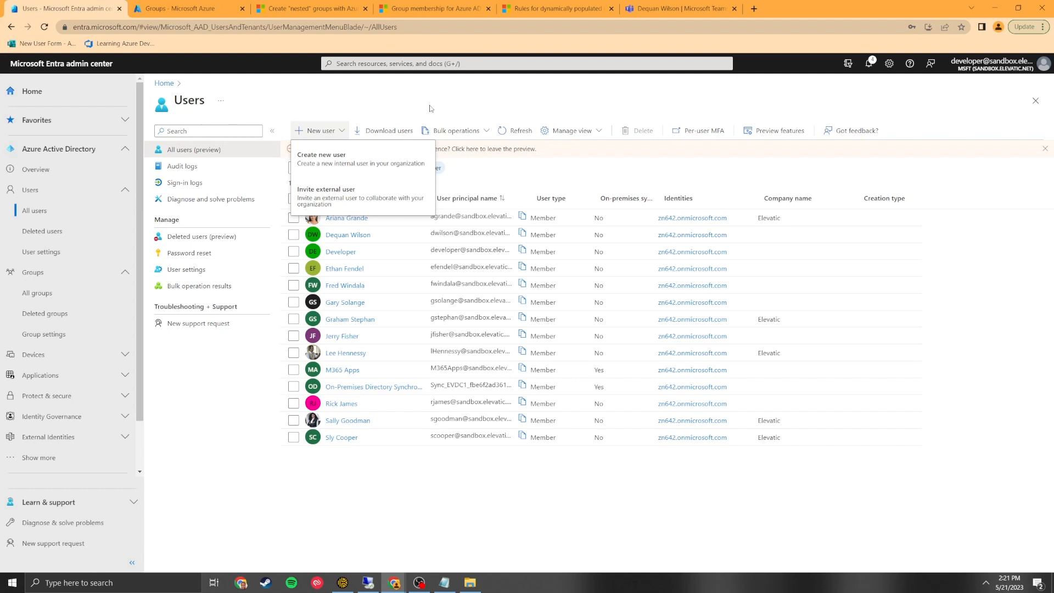
{"action": "left_click", "coordinate": [79, 295]}
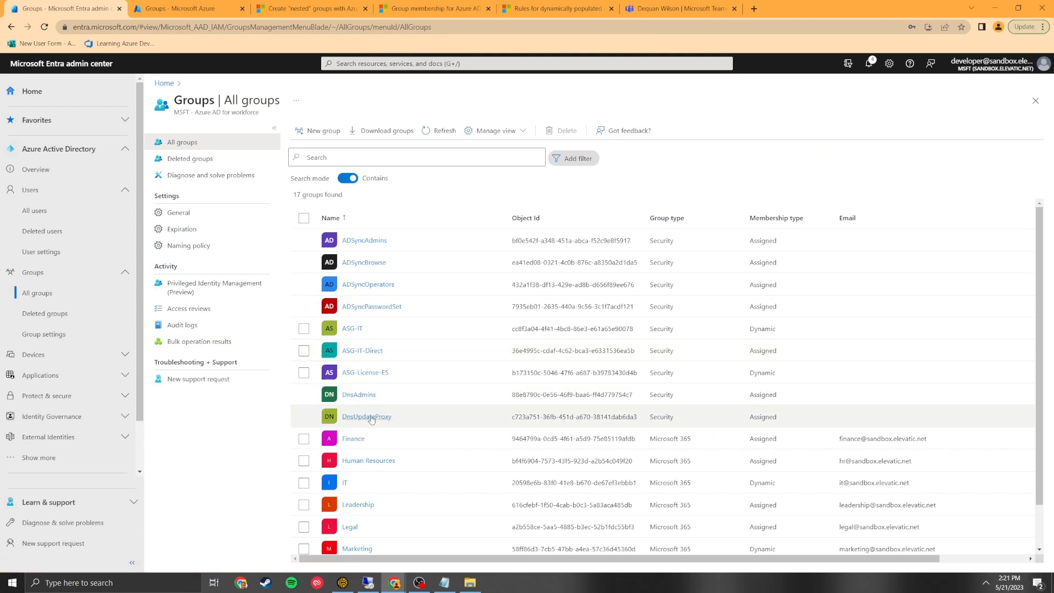
Switch the Human Resources group's properties to Dynamic User membership and begin a dynamic query.
{"action": "left_click", "coordinate": [377, 465]}
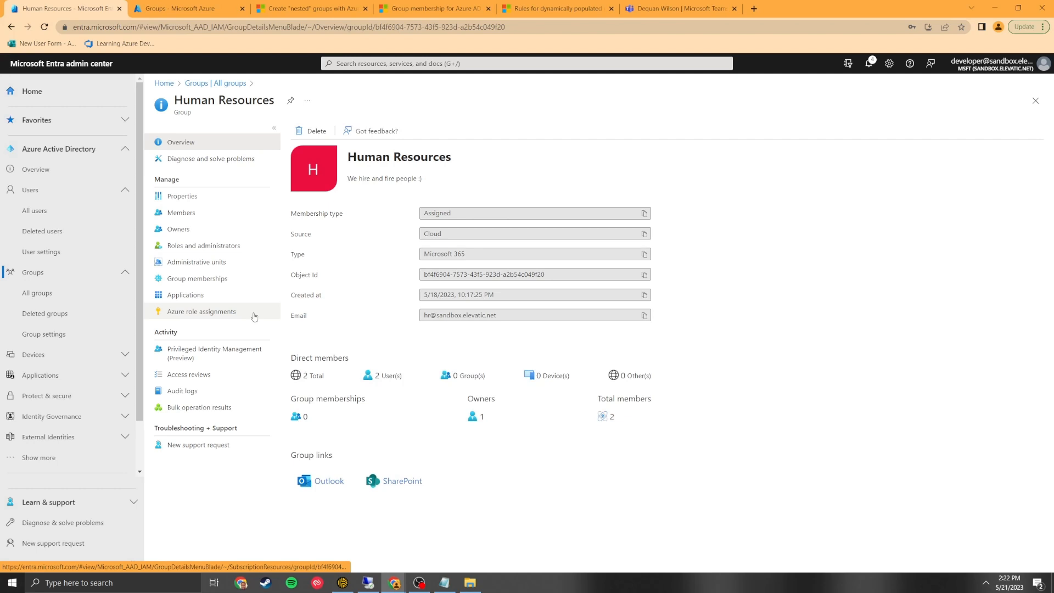
{"action": "left_click", "coordinate": [202, 197]}
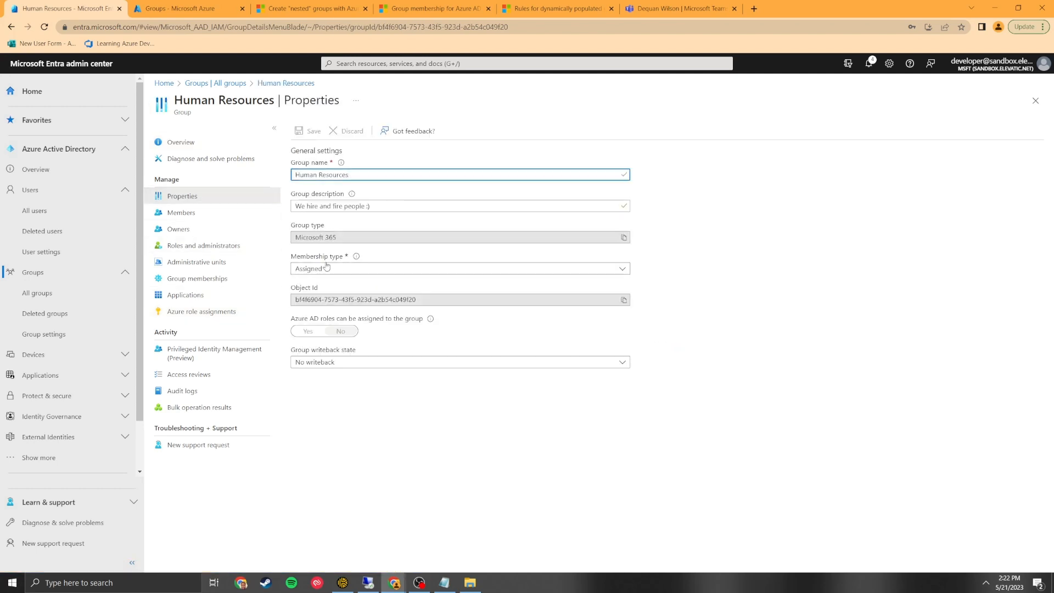
{"action": "left_click", "coordinate": [349, 270]}
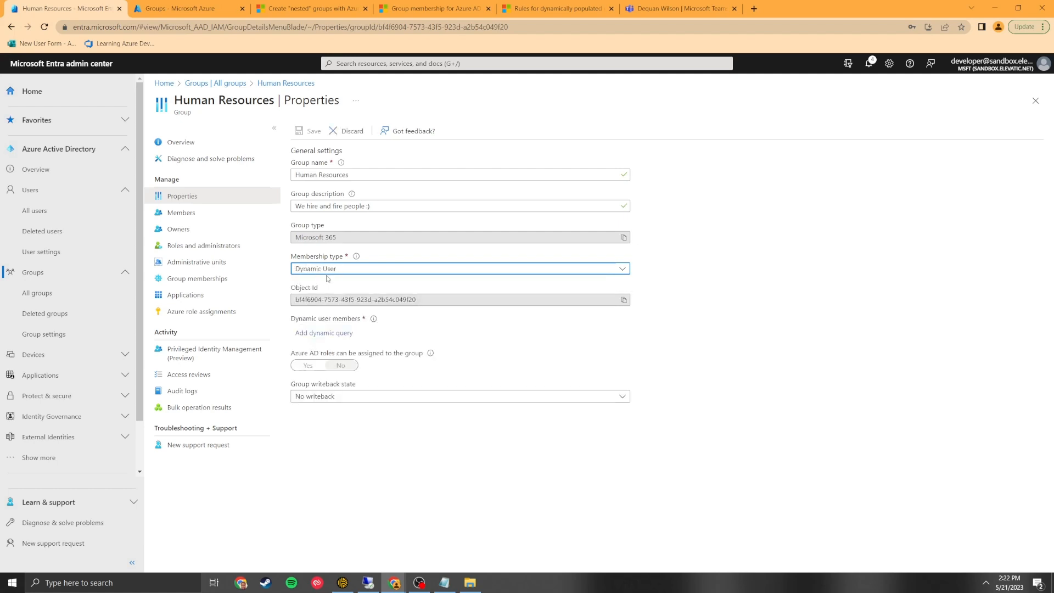
{"action": "left_click", "coordinate": [325, 340]}
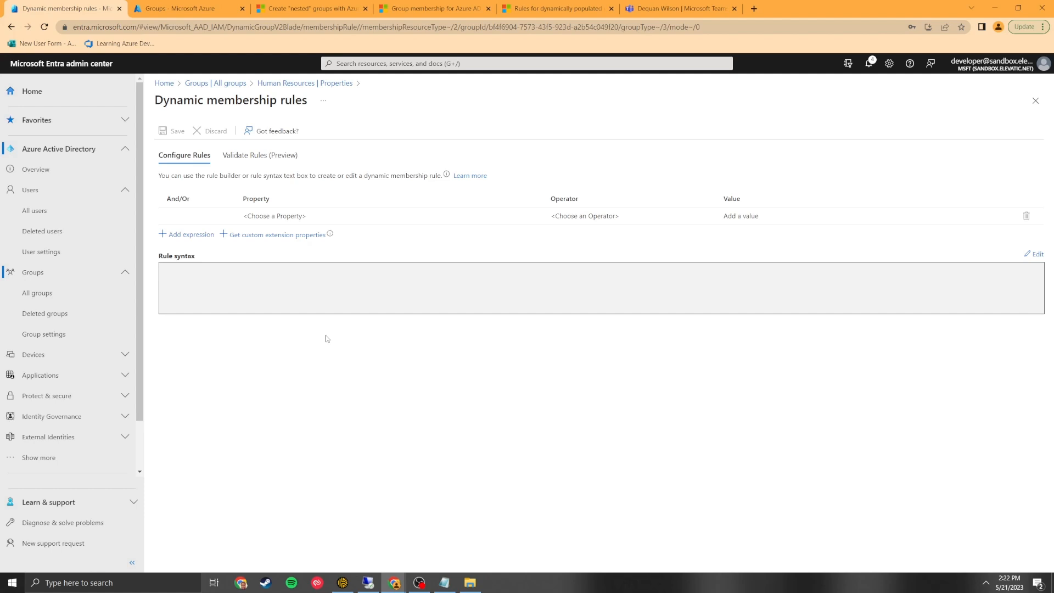
Add the first rule condition: accountEnabled Equals True.
{"action": "left_click", "coordinate": [293, 216]}
{"action": "left_click", "coordinate": [261, 218]}
{"action": "left_click", "coordinate": [268, 248]}
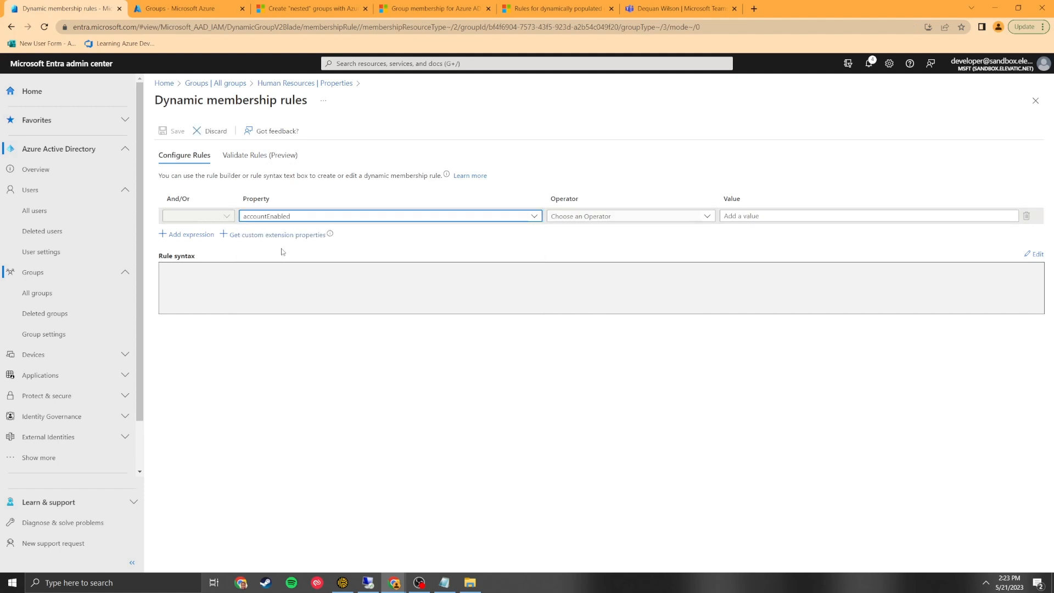
{"action": "left_click", "coordinate": [561, 221]}
{"action": "left_click", "coordinate": [597, 334]}
{"action": "left_click", "coordinate": [758, 215]}
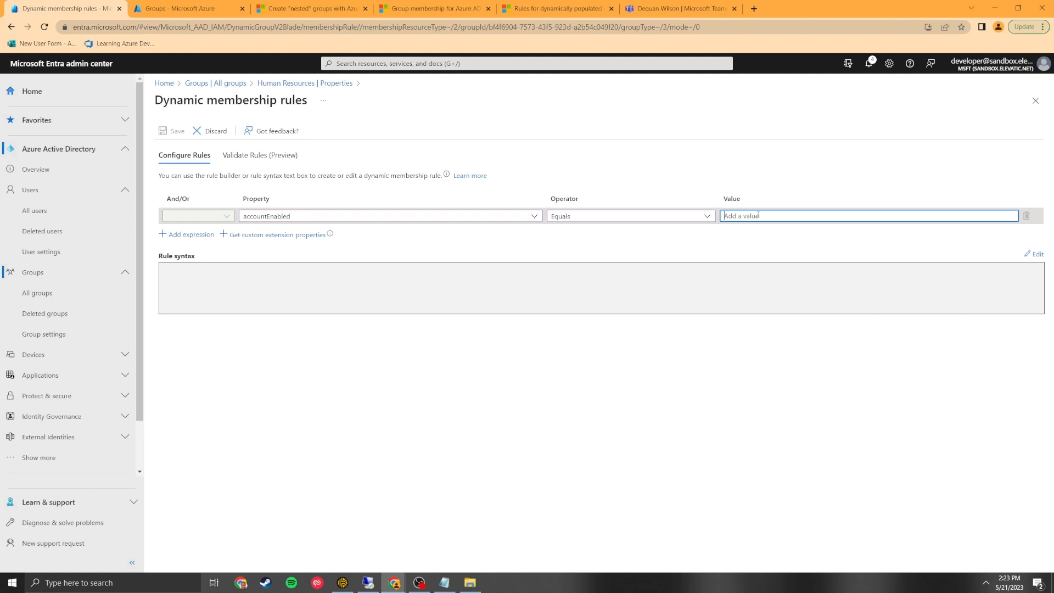
{"action": "type", "text": "True"}
{"action": "left_click", "coordinate": [591, 168]}
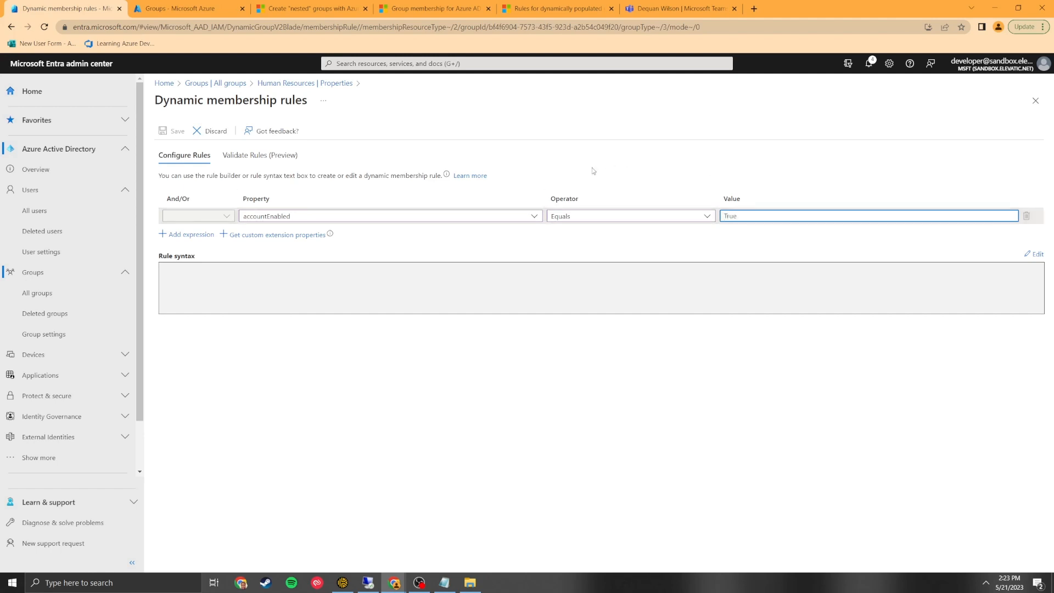
Add a second And condition: department Equals Human Resources.
{"action": "left_click", "coordinate": [199, 235]}
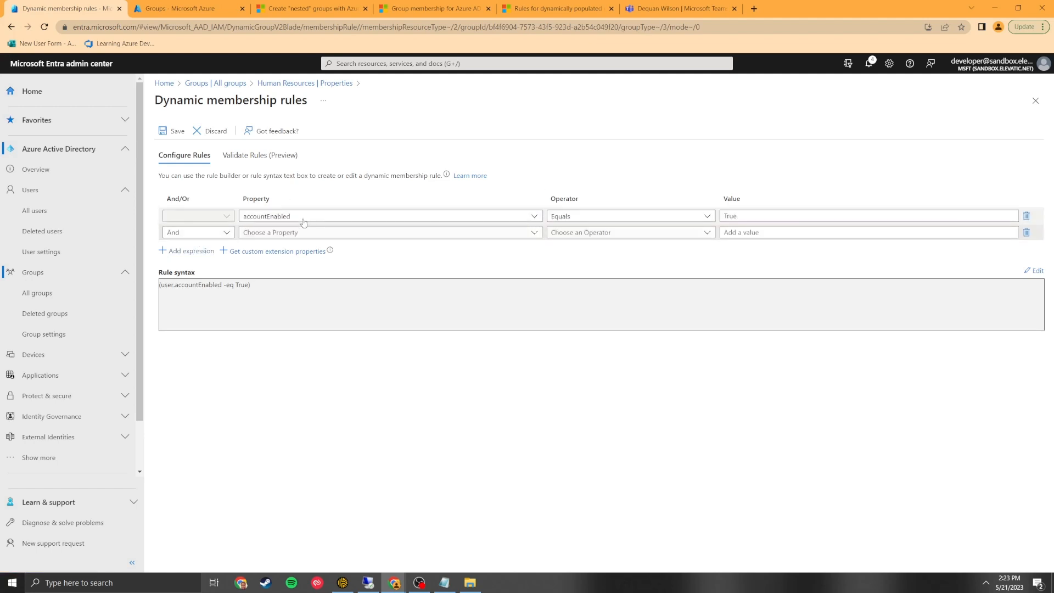
{"action": "left_click", "coordinate": [256, 233]}
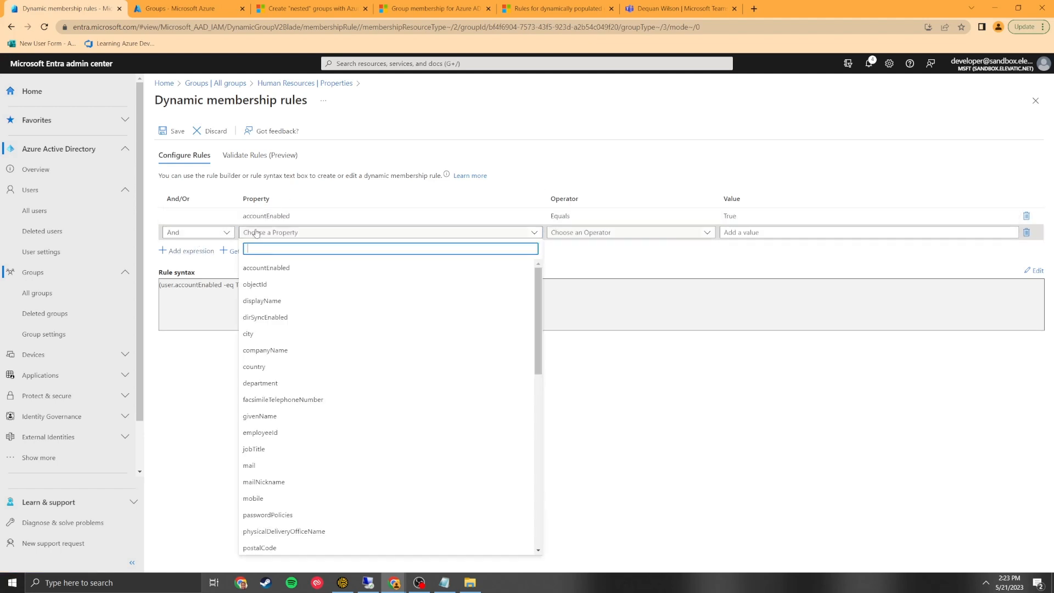
{"action": "left_click", "coordinate": [260, 382]}
{"action": "left_click", "coordinate": [568, 233]}
{"action": "left_click", "coordinate": [565, 349]}
{"action": "left_click", "coordinate": [769, 232]}
{"action": "type", "text": "Human Reso"}
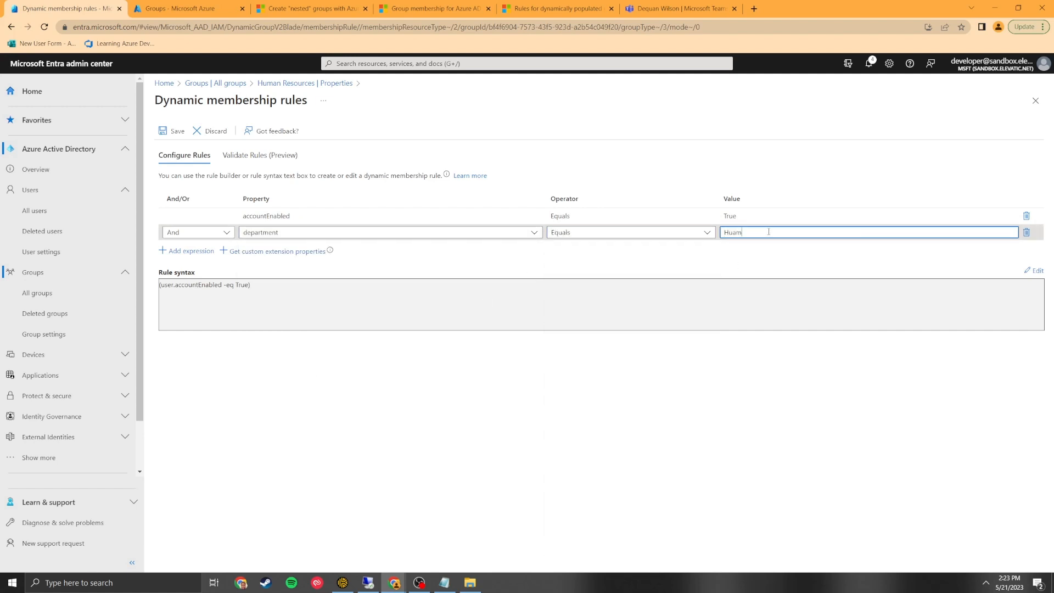
{"action": "type", "text": "urces"}
{"action": "left_click", "coordinate": [485, 262]}
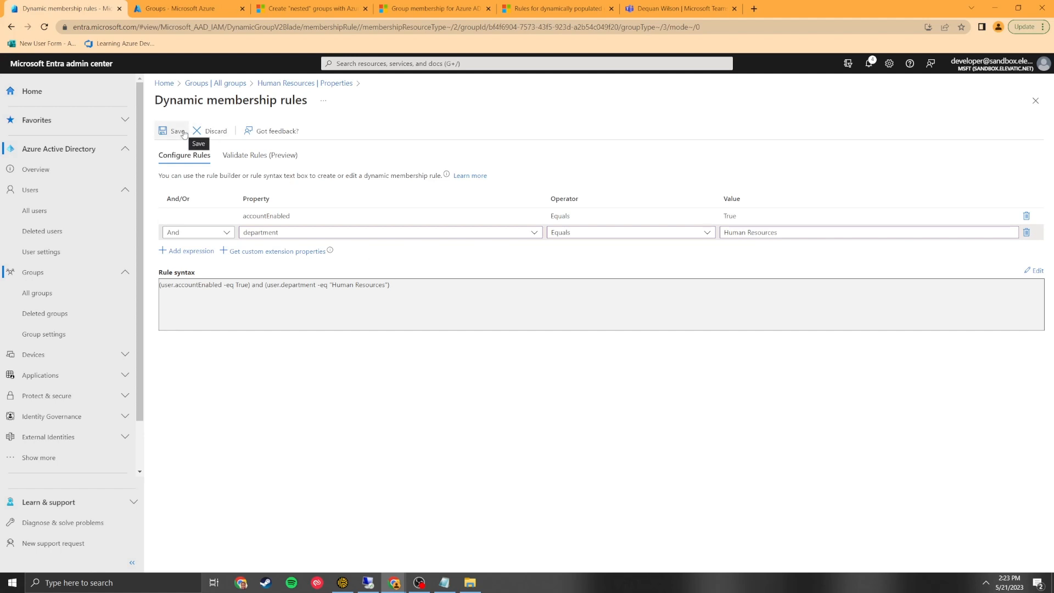
Validate the rule against a first user, who fails the department condition.
{"action": "left_click", "coordinate": [237, 157]}
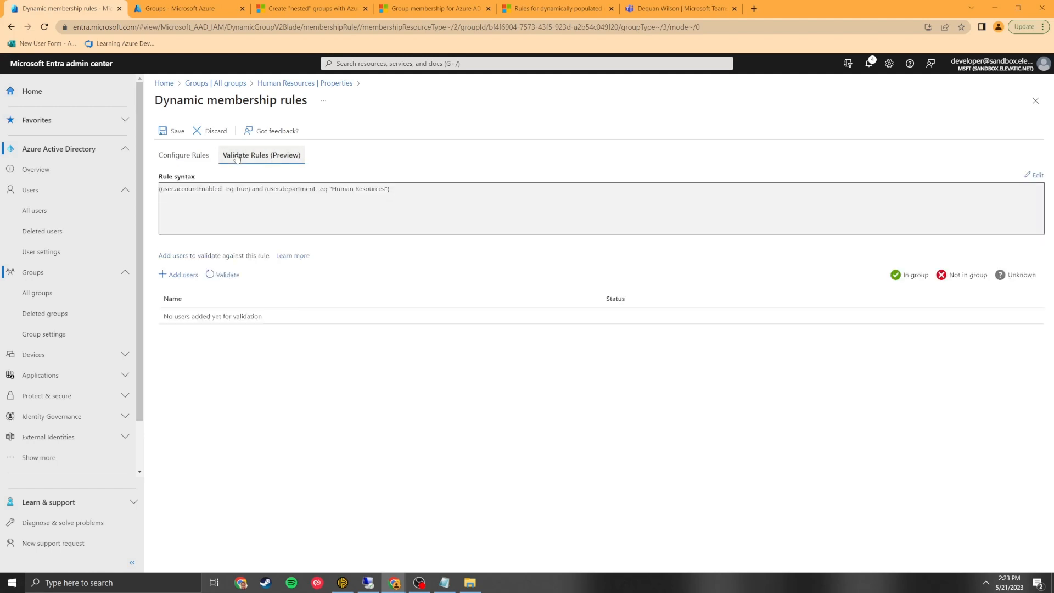
{"action": "left_click", "coordinate": [177, 276]}
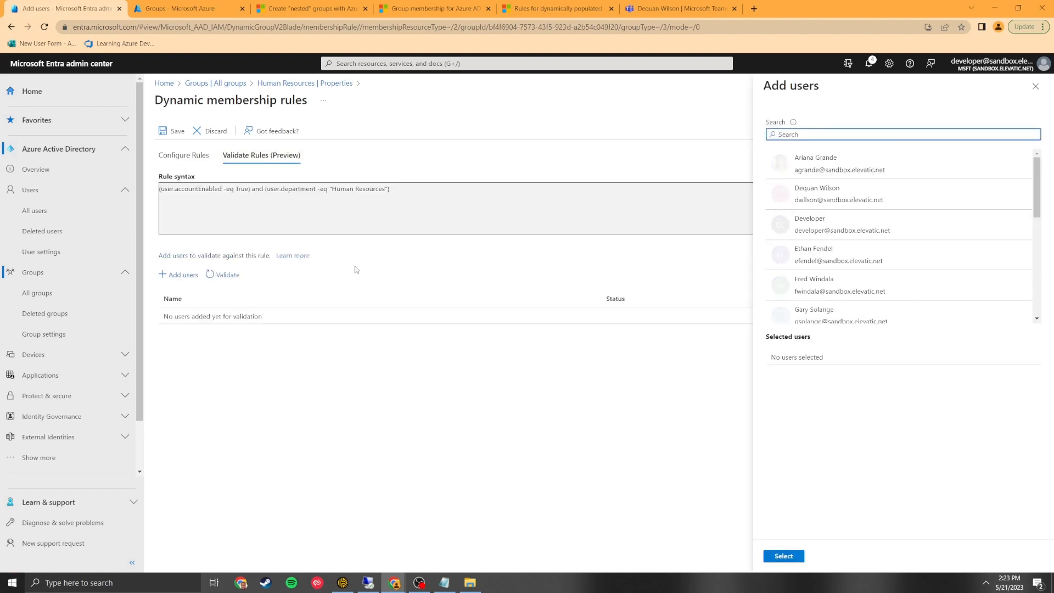
{"action": "left_click", "coordinate": [862, 165]}
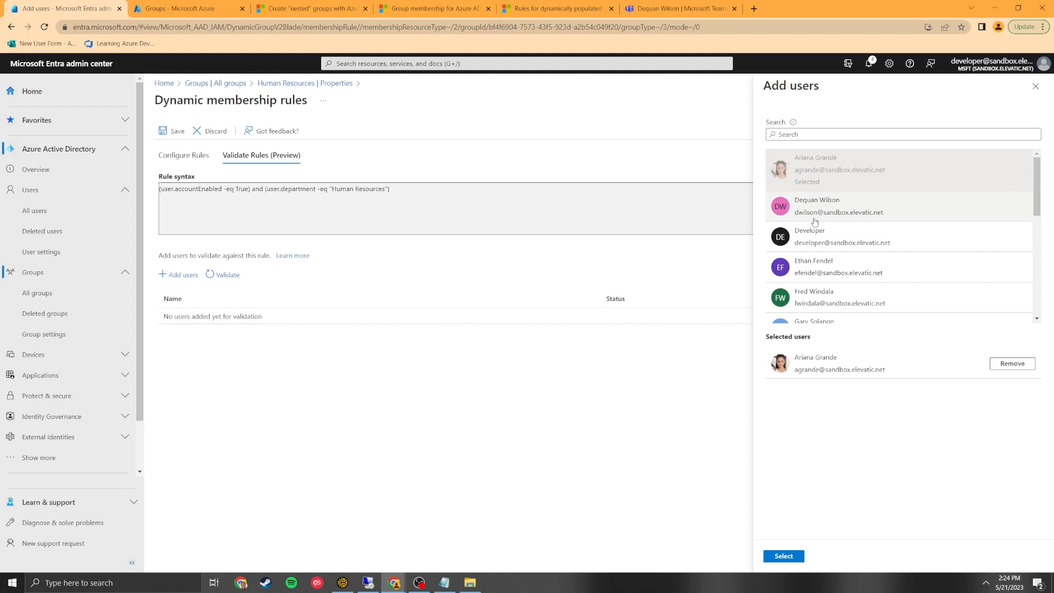
{"action": "left_click", "coordinate": [779, 555]}
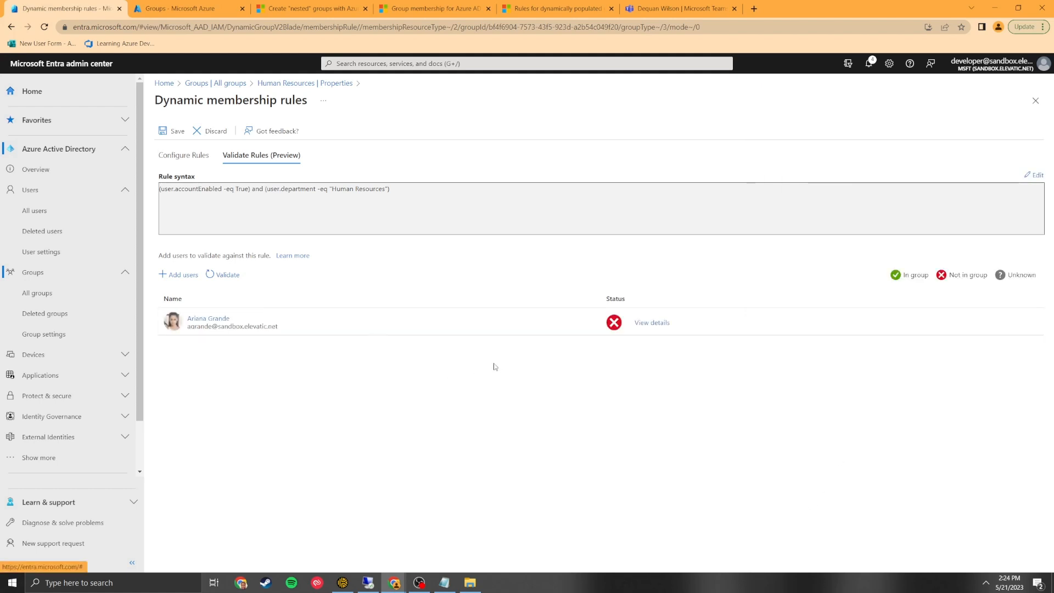
{"action": "left_click", "coordinate": [640, 325]}
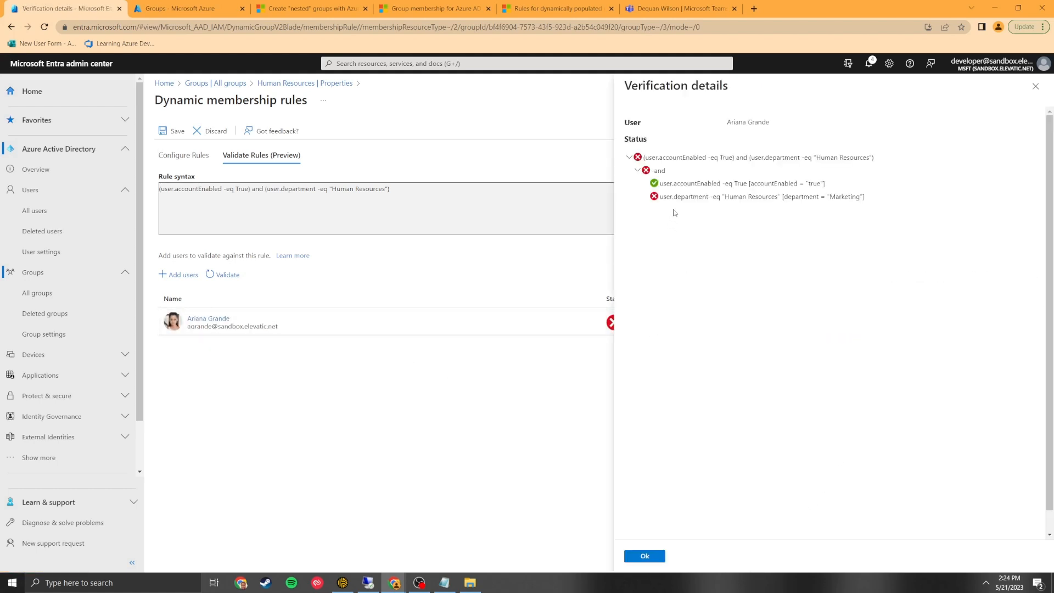
{"action": "left_click", "coordinate": [715, 202]}
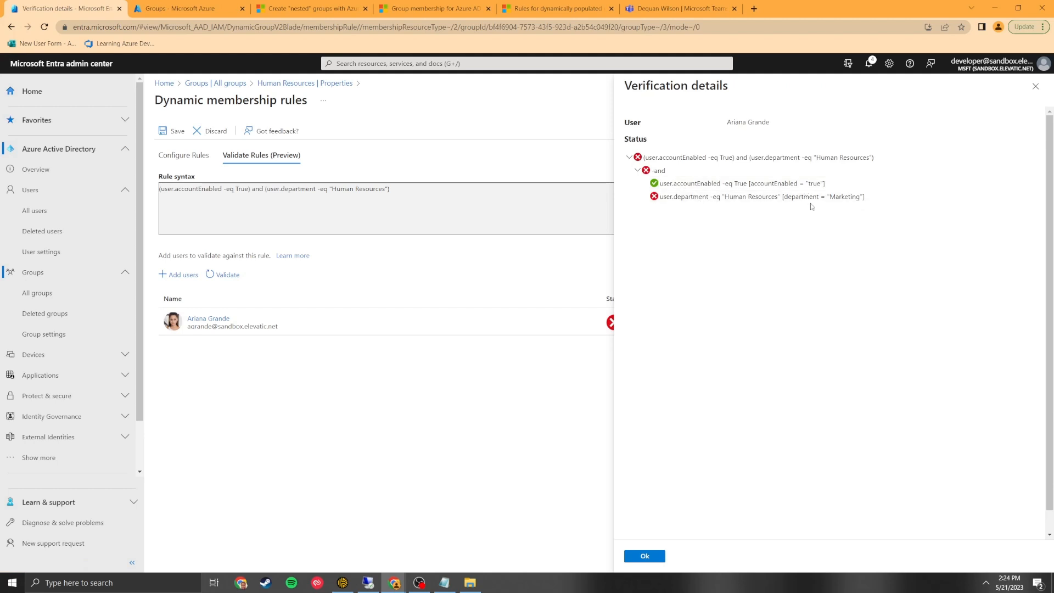
{"action": "left_click", "coordinate": [651, 557]}
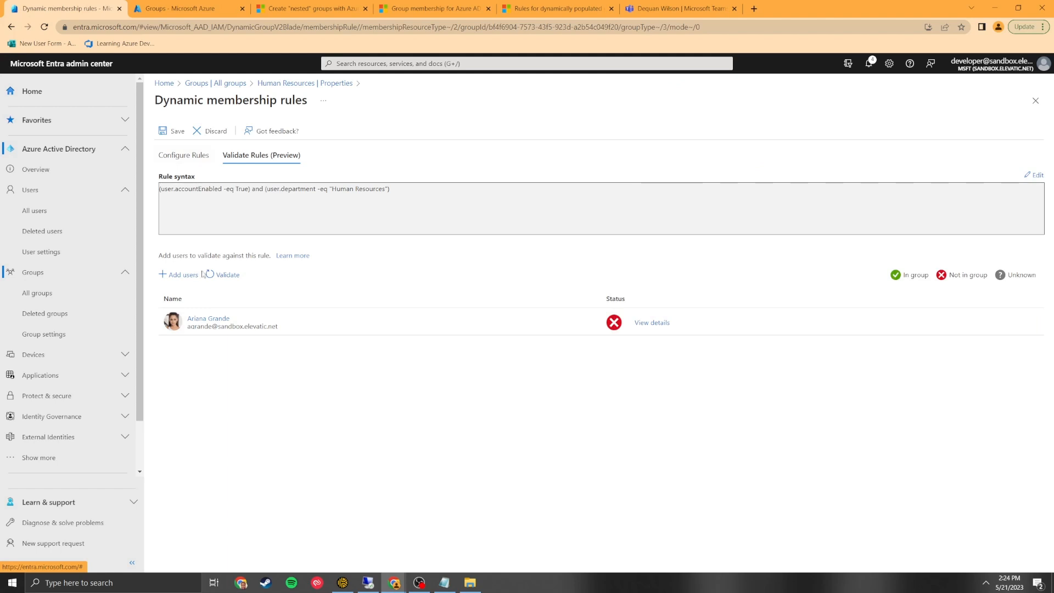
Validate a second user, who passes both conditions, and review his details.
{"action": "left_click", "coordinate": [180, 275]}
{"action": "scroll", "coordinate": [879, 289], "scroll_direction": "down", "scroll_amount": 5}
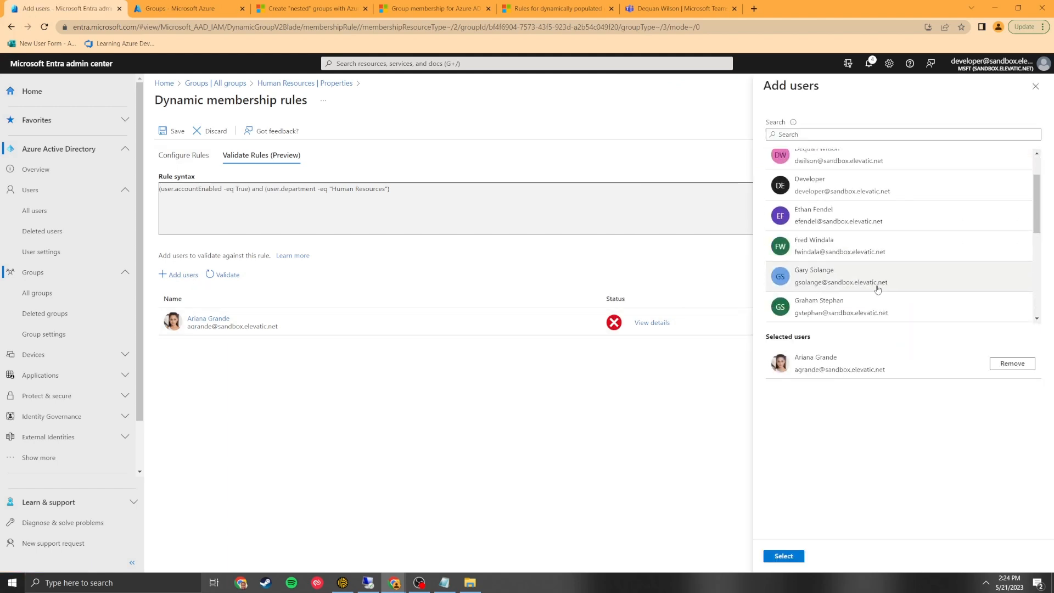
{"action": "scroll", "coordinate": [870, 294], "scroll_direction": "down", "scroll_amount": 1}
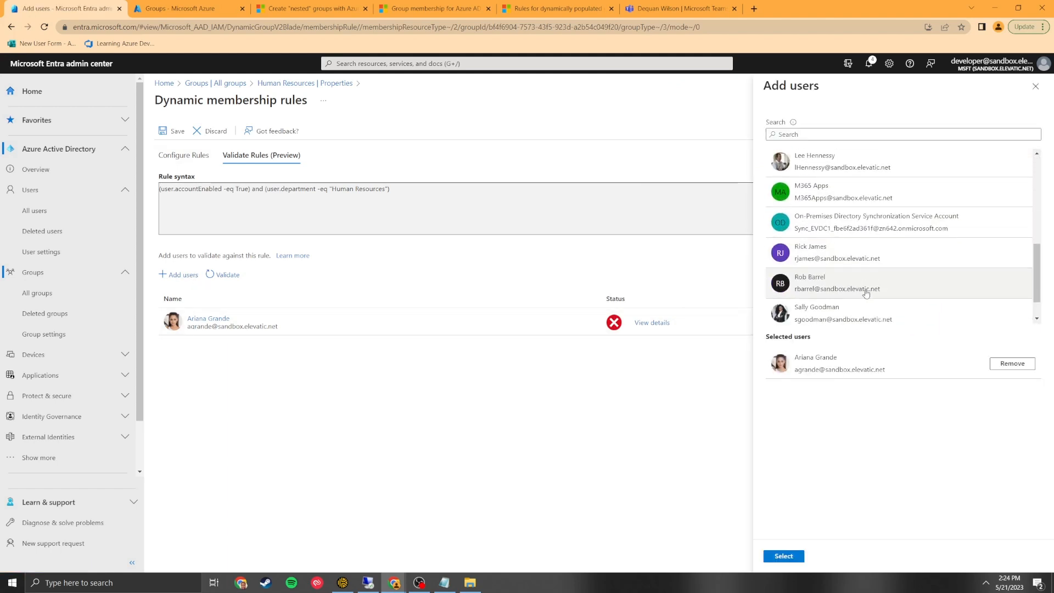
{"action": "left_click", "coordinate": [866, 292]}
{"action": "left_click", "coordinate": [784, 556]}
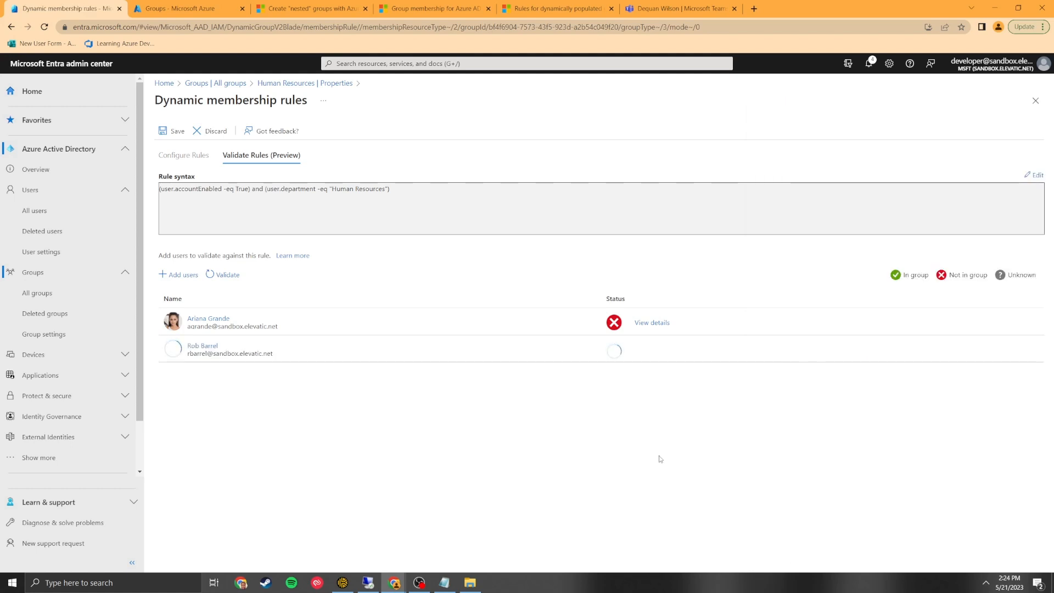
{"action": "left_click", "coordinate": [652, 349]}
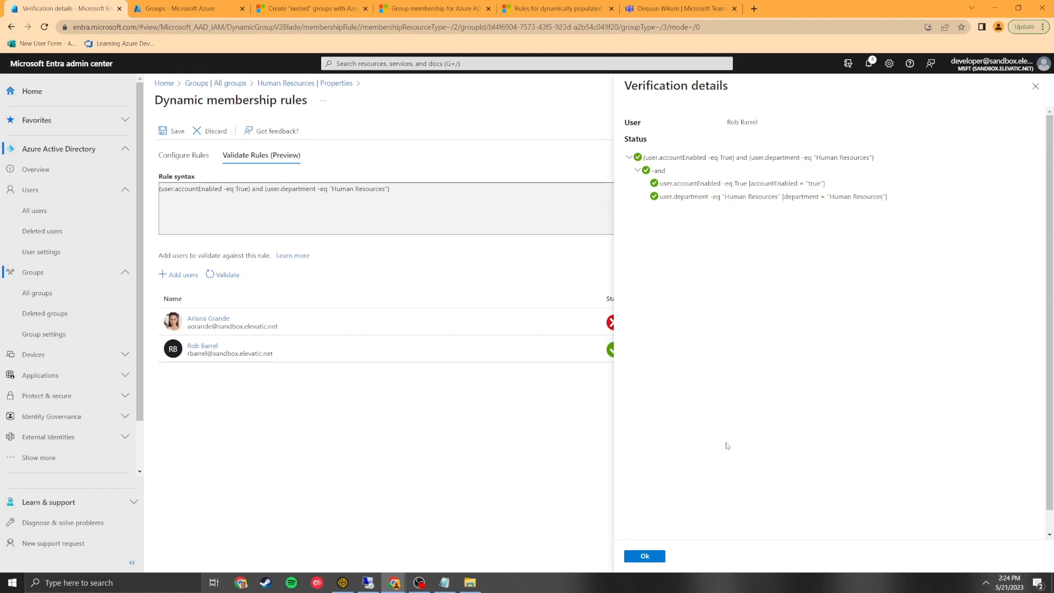
{"action": "left_click", "coordinate": [644, 555]}
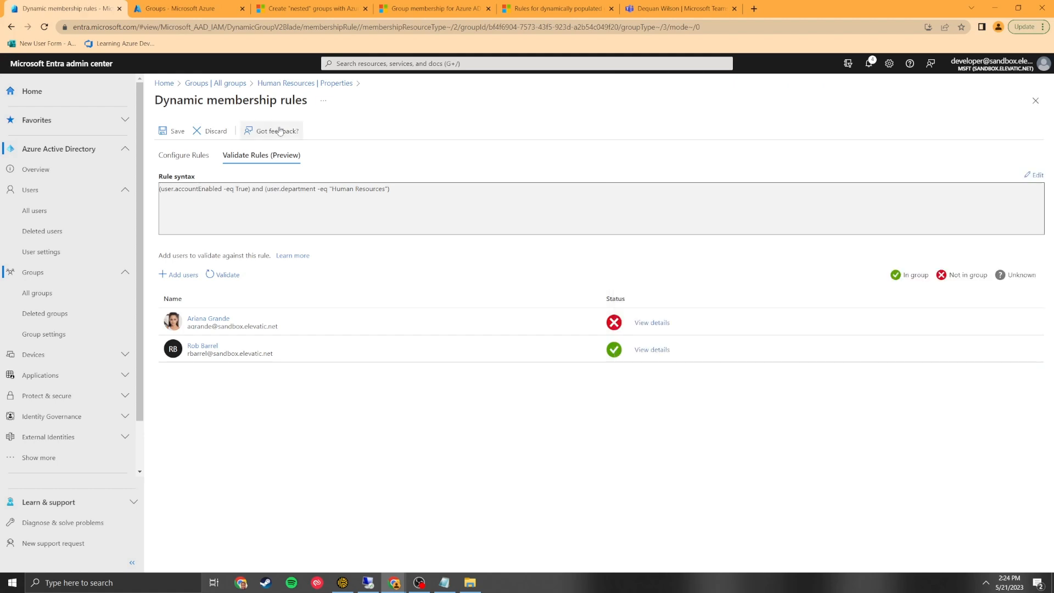
Save the dynamic rule and the group's properties, confirming membership may change.
{"action": "left_click", "coordinate": [170, 131]}
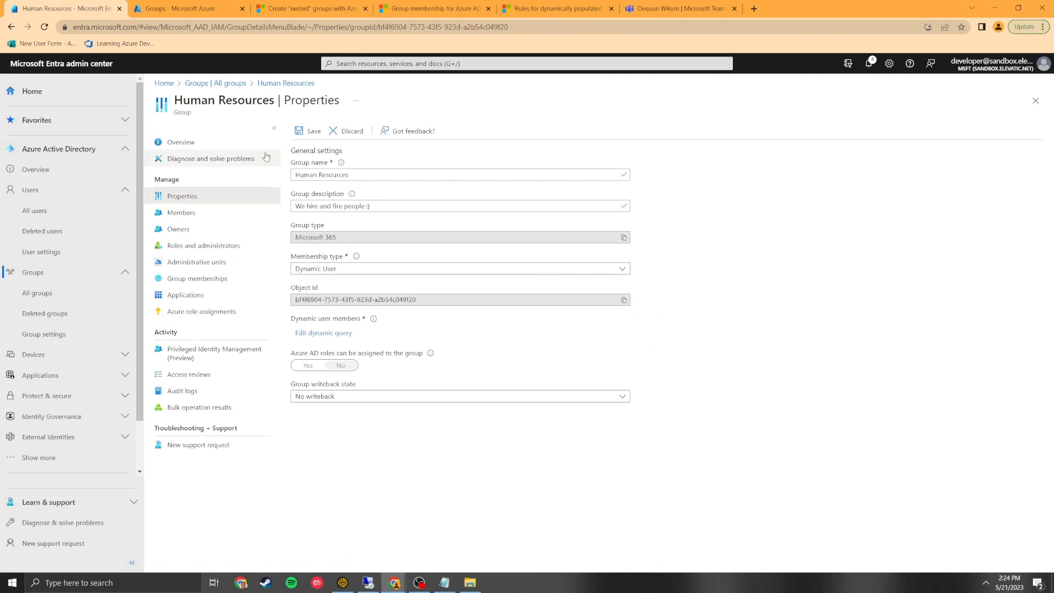
{"action": "left_click", "coordinate": [303, 132]}
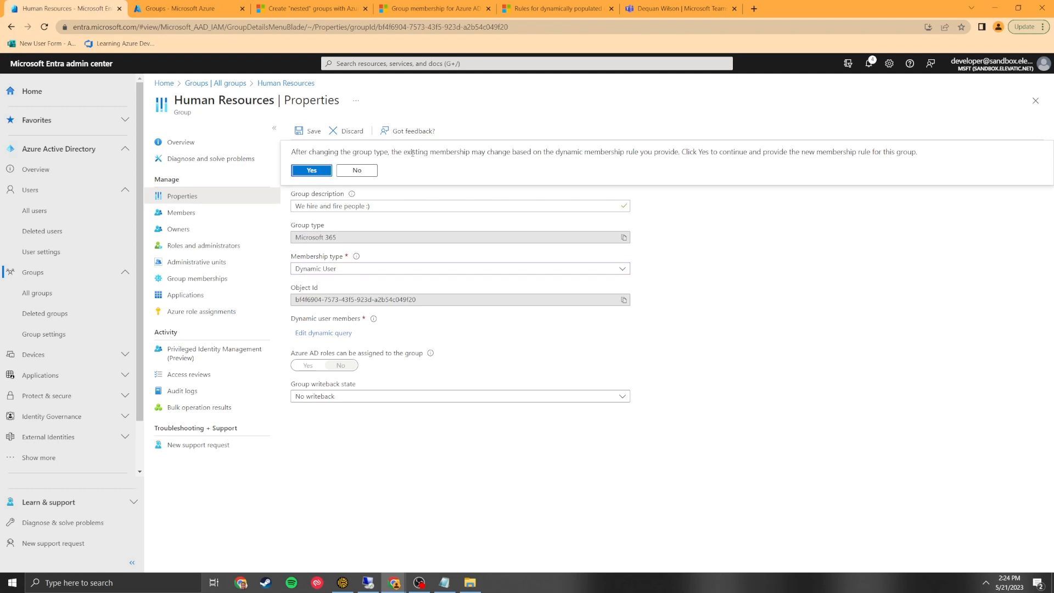
{"action": "left_click", "coordinate": [311, 174]}
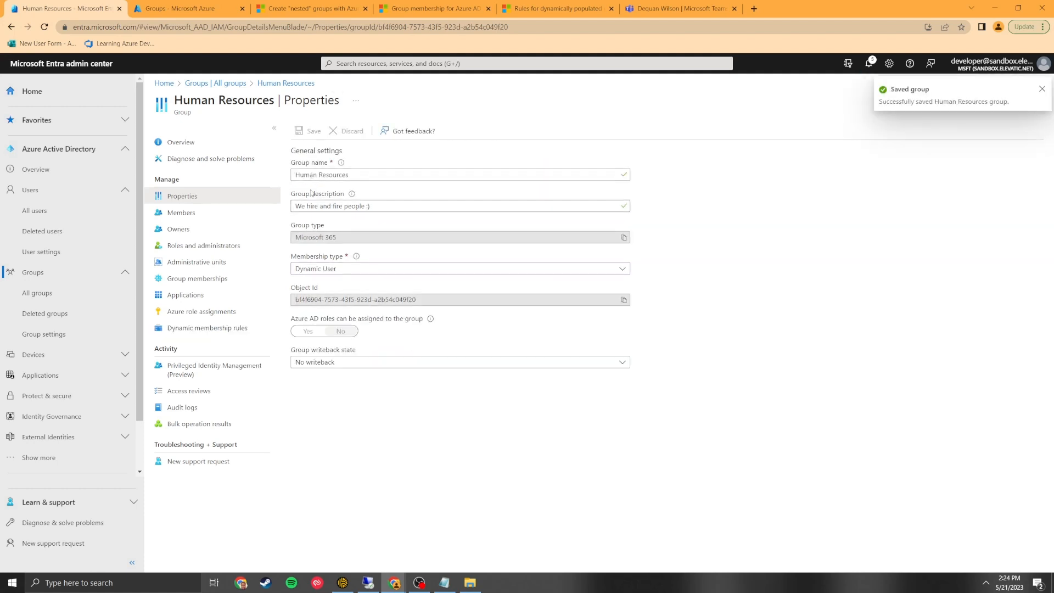
Refresh the Human Resources Members list to show three members, then switch to Teams.
{"action": "left_click", "coordinate": [262, 213]}
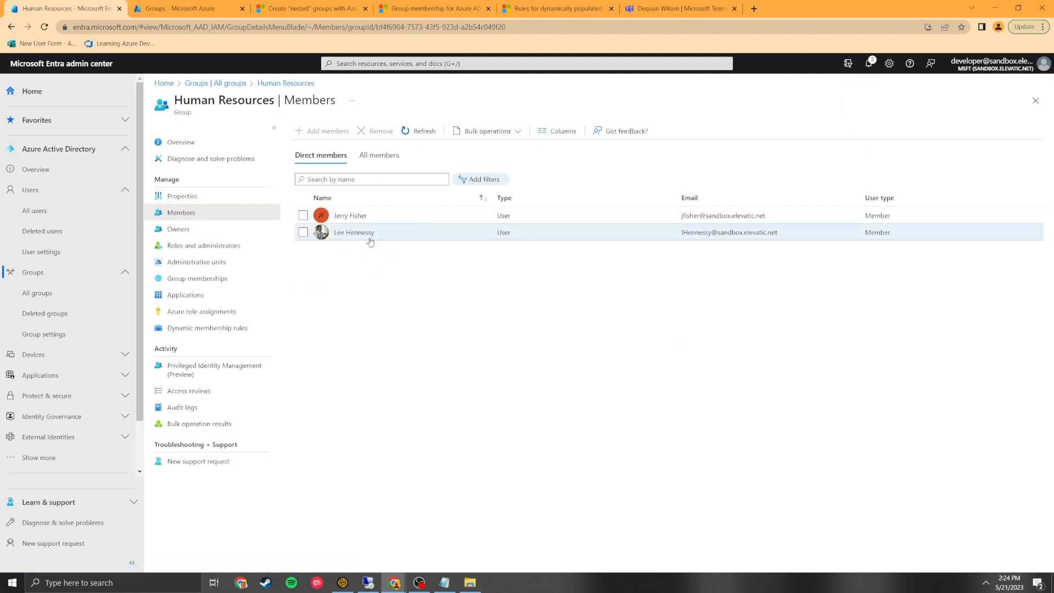
{"action": "left_click", "coordinate": [418, 133]}
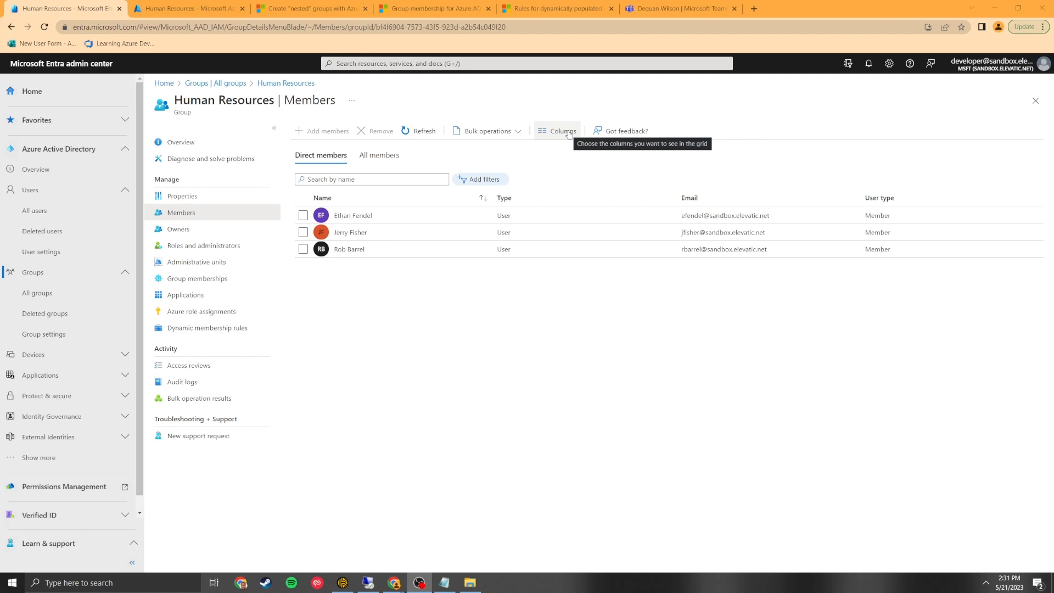
{"action": "left_click", "coordinate": [681, 10]}
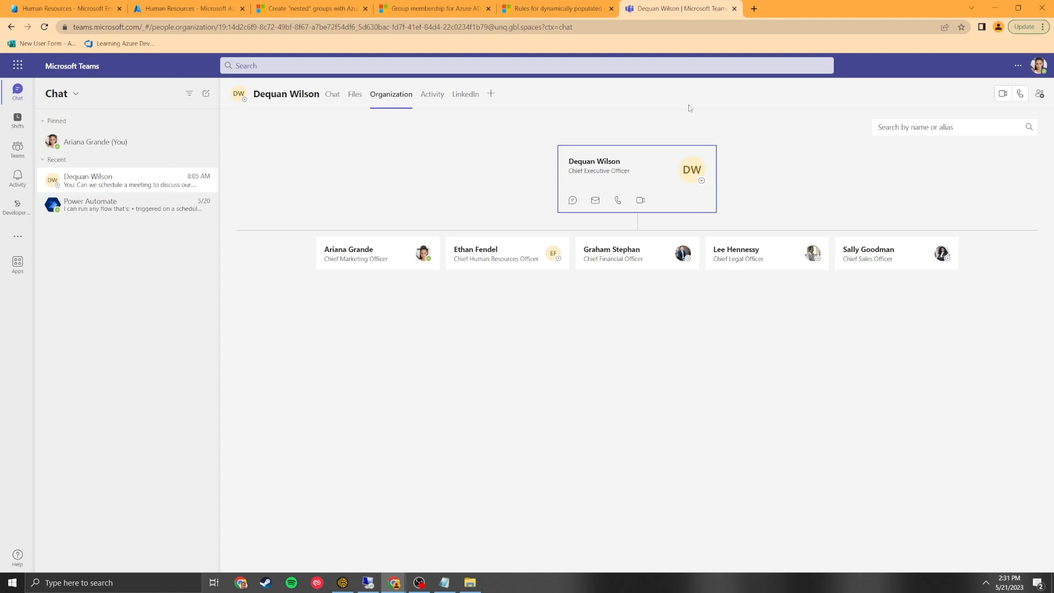
Browse the org chart's direct reports and CEO card, then return to the Entra members tab.
{"action": "left_click", "coordinate": [372, 251]}
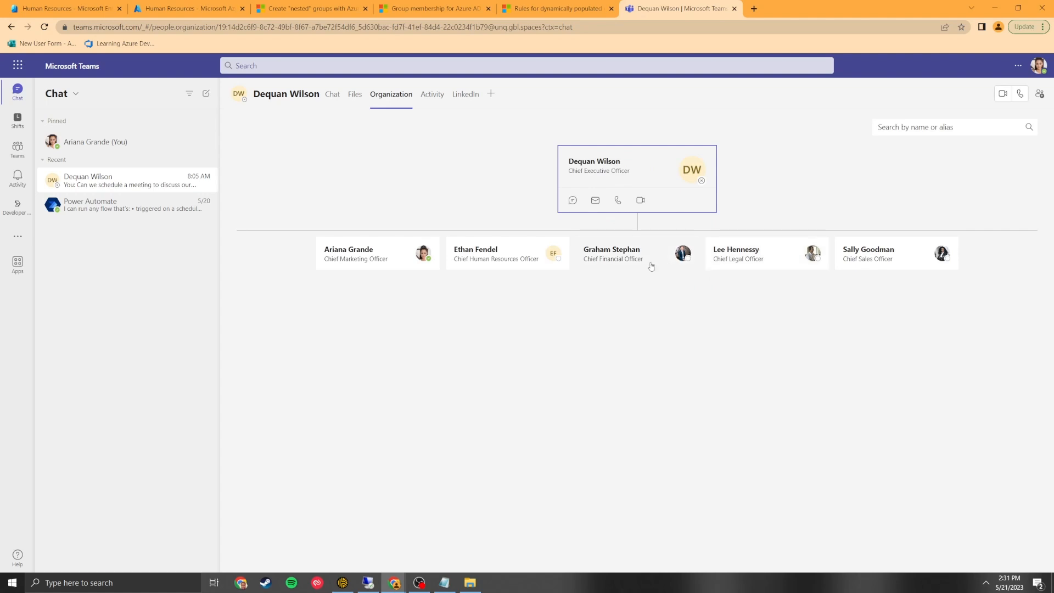
{"action": "left_click", "coordinate": [761, 259]}
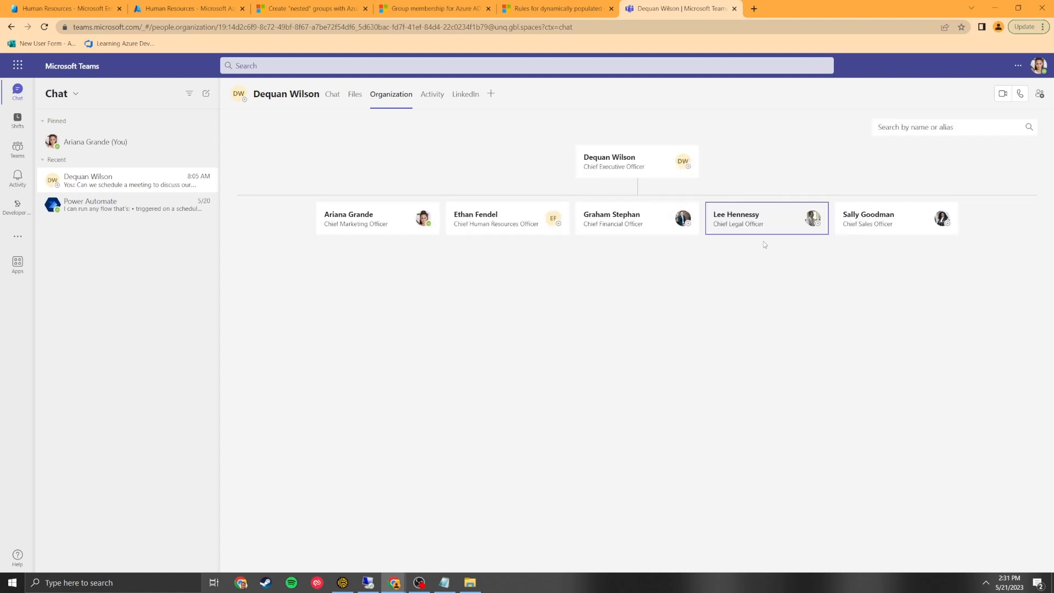
{"action": "left_click", "coordinate": [646, 168]}
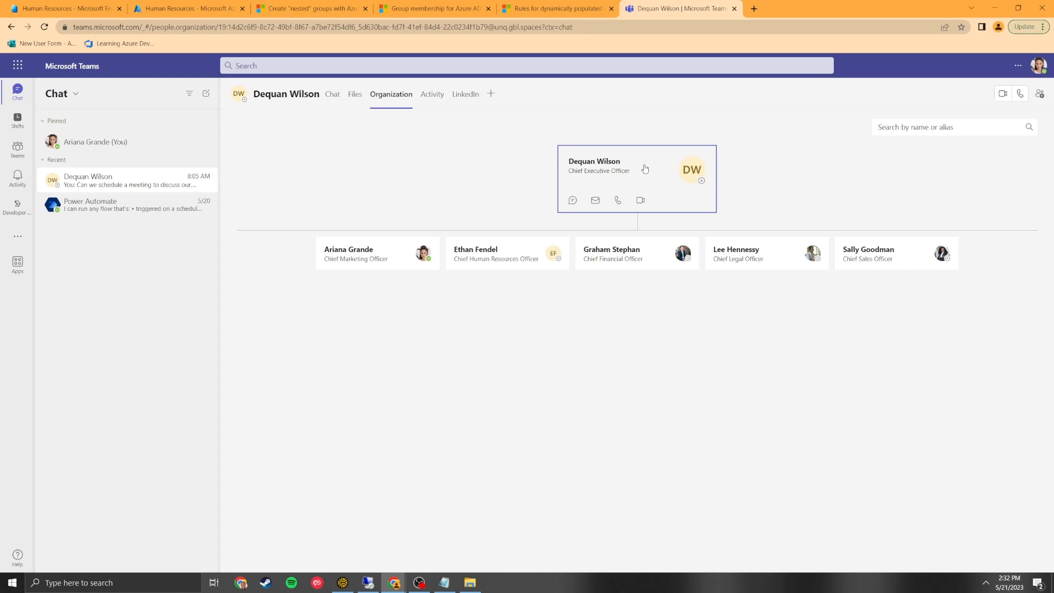
{"action": "left_click", "coordinate": [182, 6]}
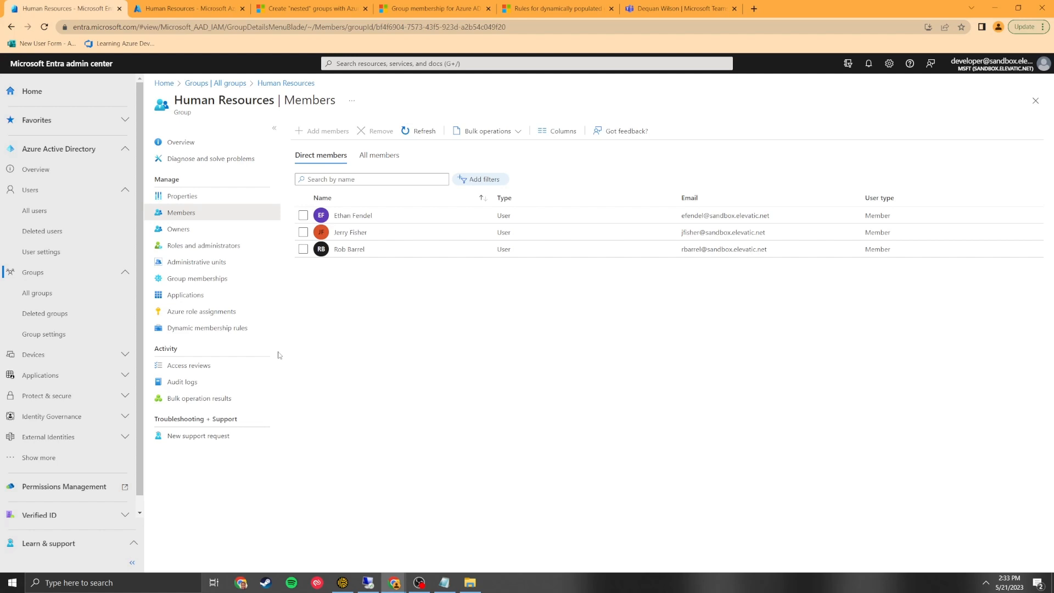
Start a new Security group named ASG-HR-Dynamic with description 'HR Dynamic Group'.
{"action": "left_click", "coordinate": [235, 85]}
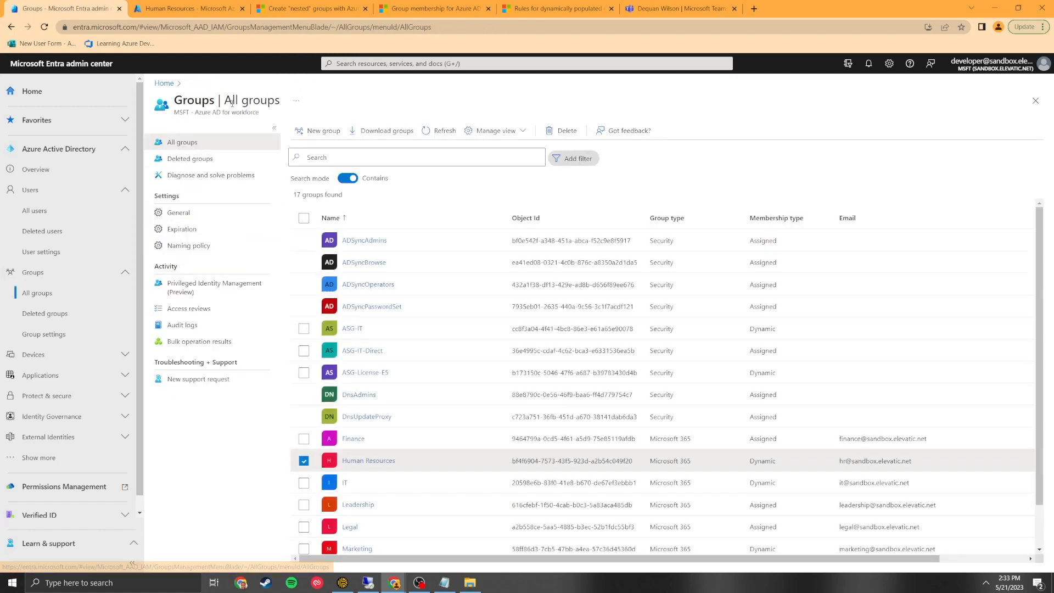
{"action": "left_click", "coordinate": [307, 132]}
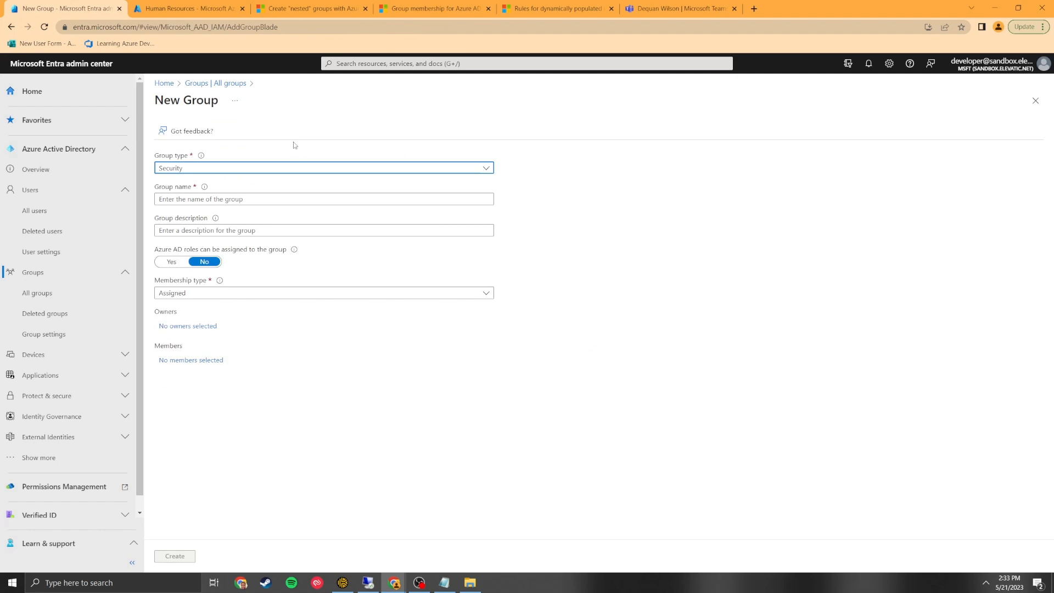
{"action": "left_click", "coordinate": [286, 167]}
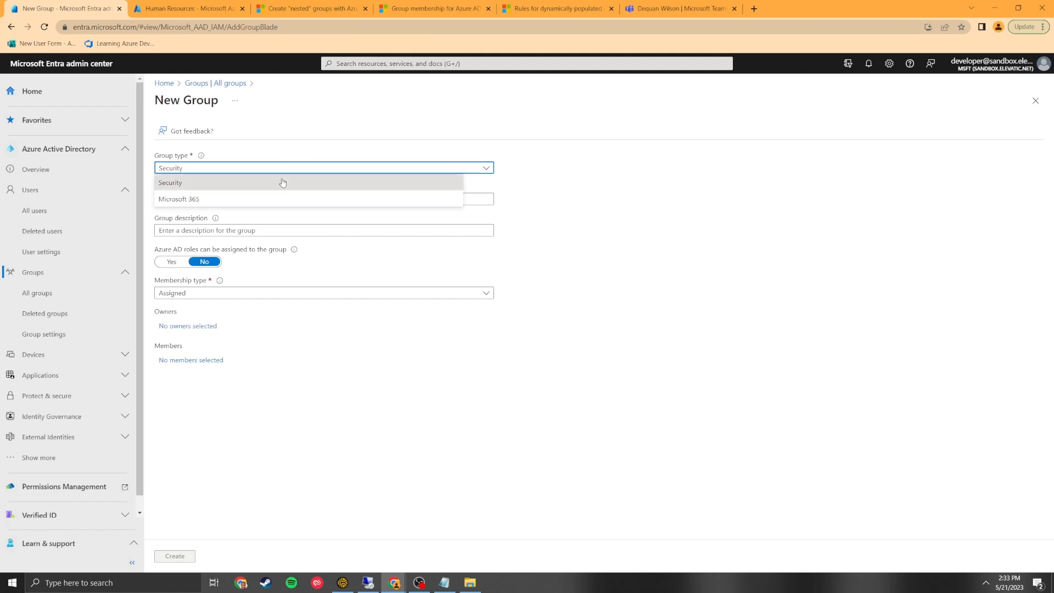
{"action": "left_click", "coordinate": [282, 181]}
{"action": "left_click", "coordinate": [256, 199]}
{"action": "type", "text": "ASG"}
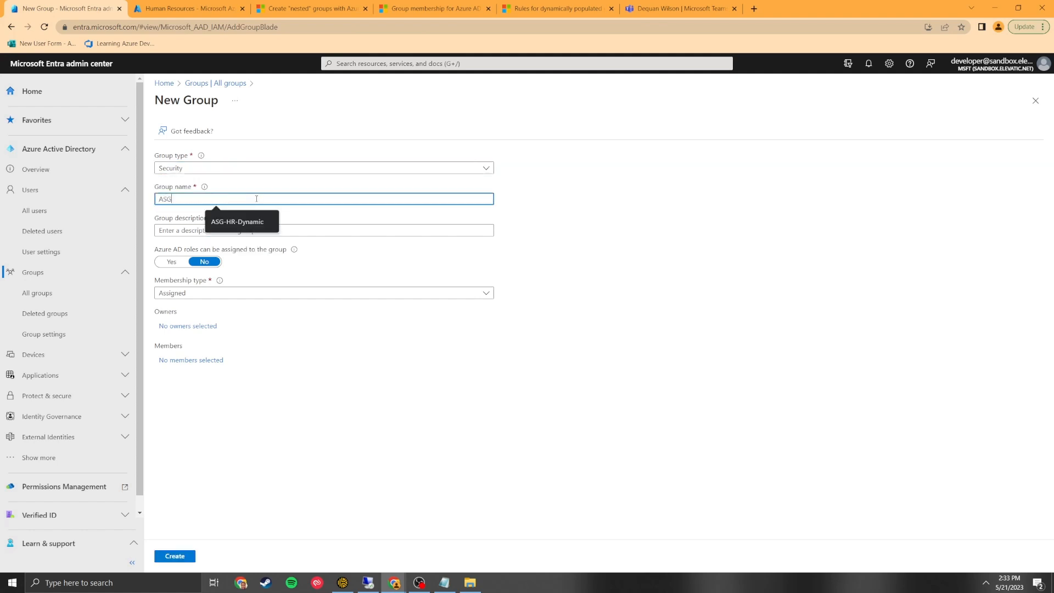
{"action": "type", "text": "-HR-Dynamic"}
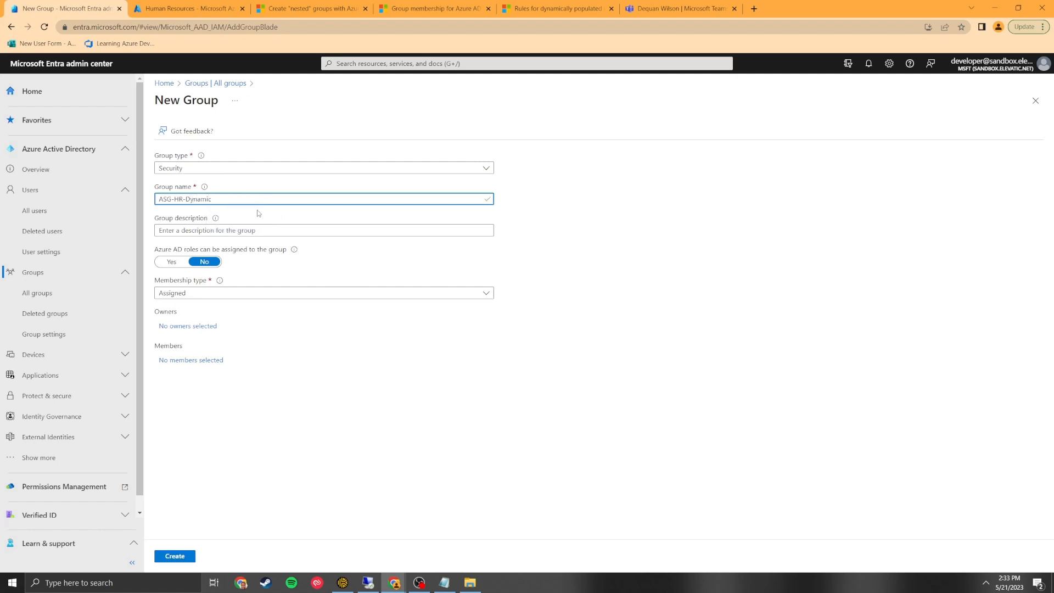
{"action": "left_click", "coordinate": [254, 230]}
{"action": "type", "text": "HR Dynamic GRoup"}
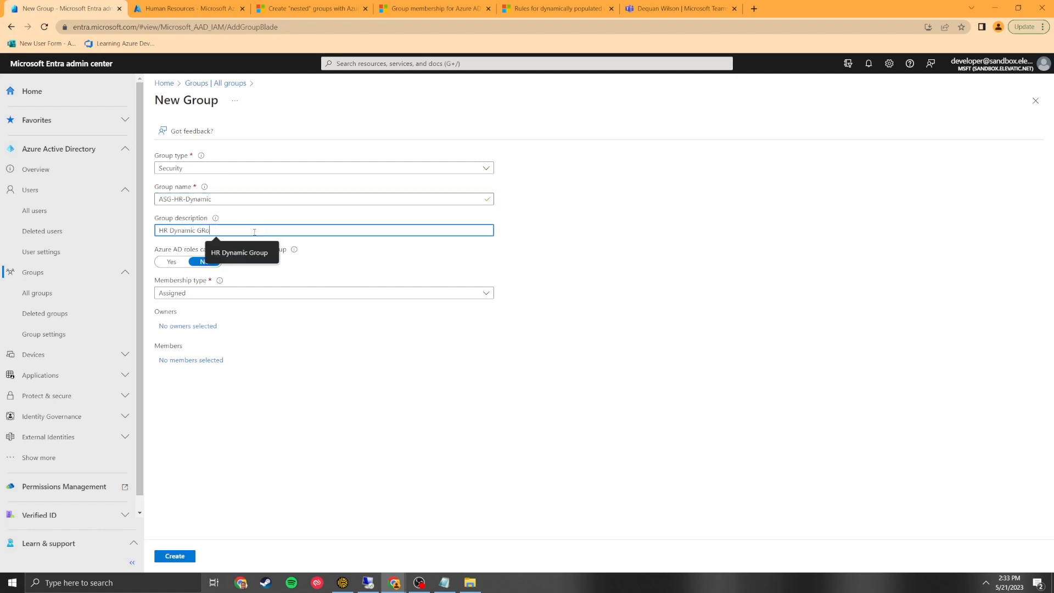
{"action": "key", "text": "BackSpace"}
{"action": "key", "text": "BackSpace"}
{"action": "key", "text": "BackSpace"}
{"action": "key", "text": "BackSpace"}
{"action": "type", "text": "roup"}
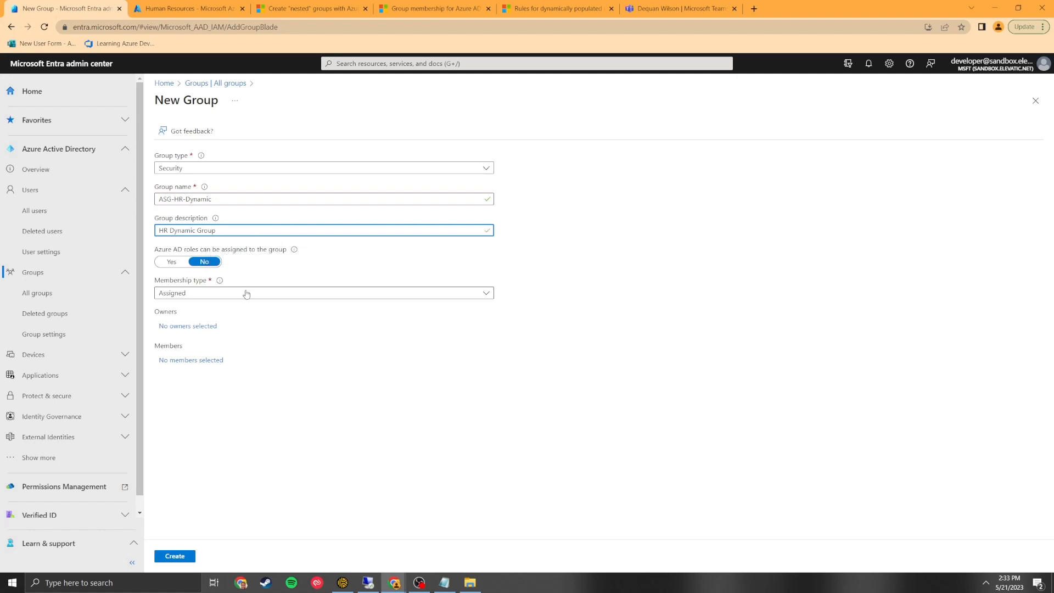
Set the group's membership type to Dynamic User and add the HR chief as owner.
{"action": "left_click", "coordinate": [246, 294]}
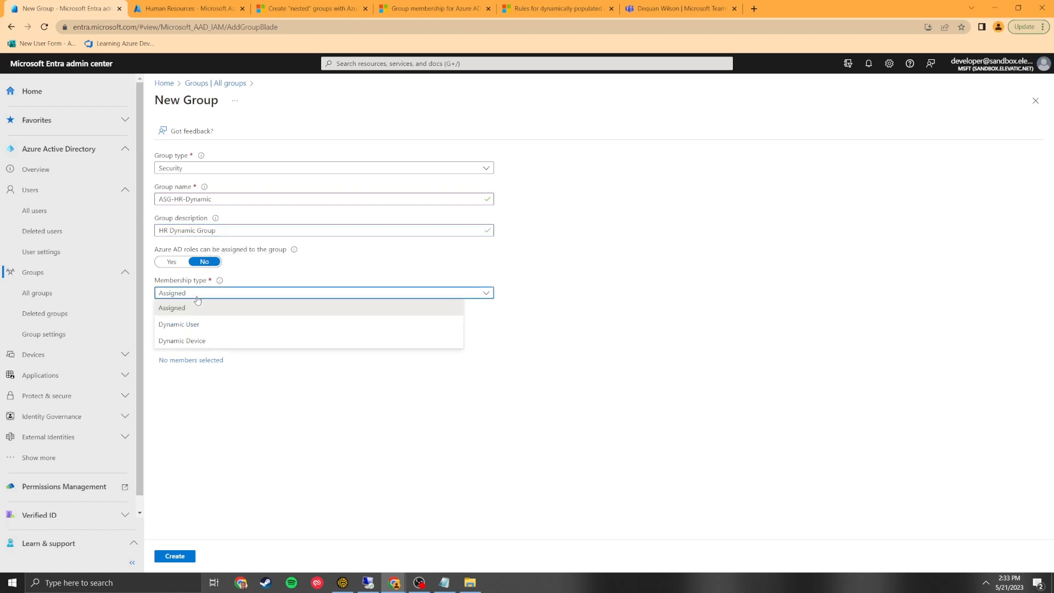
{"action": "left_click", "coordinate": [200, 327]}
{"action": "left_click", "coordinate": [213, 326]}
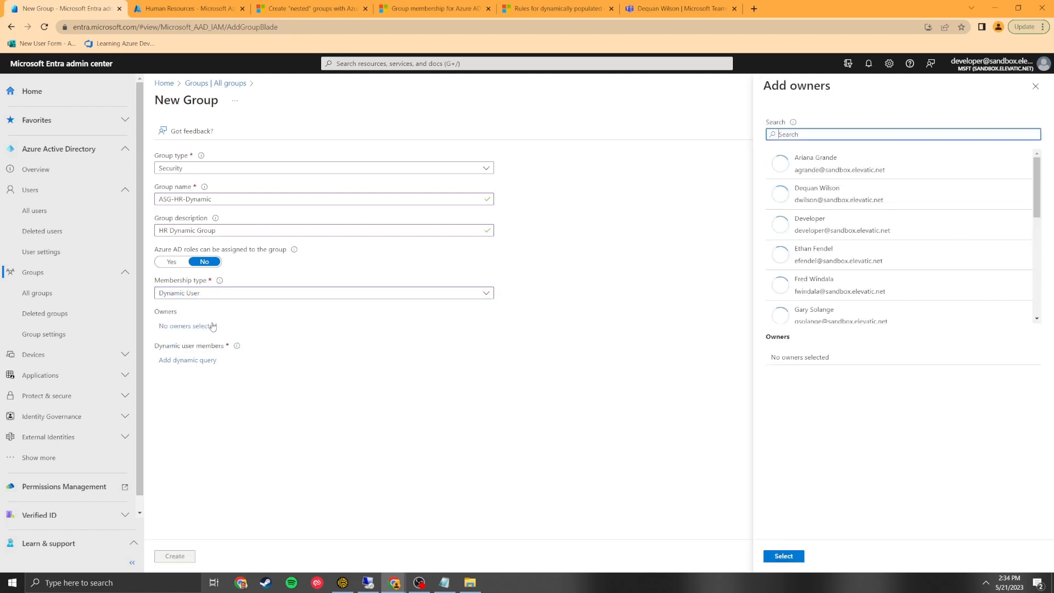
{"action": "left_click", "coordinate": [855, 262]}
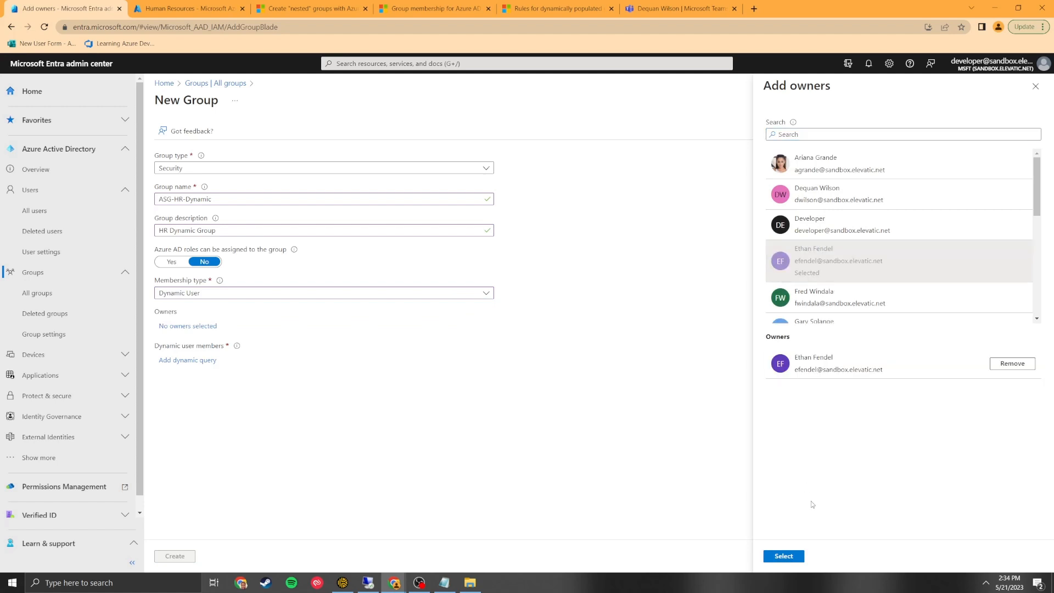
{"action": "left_click", "coordinate": [798, 556]}
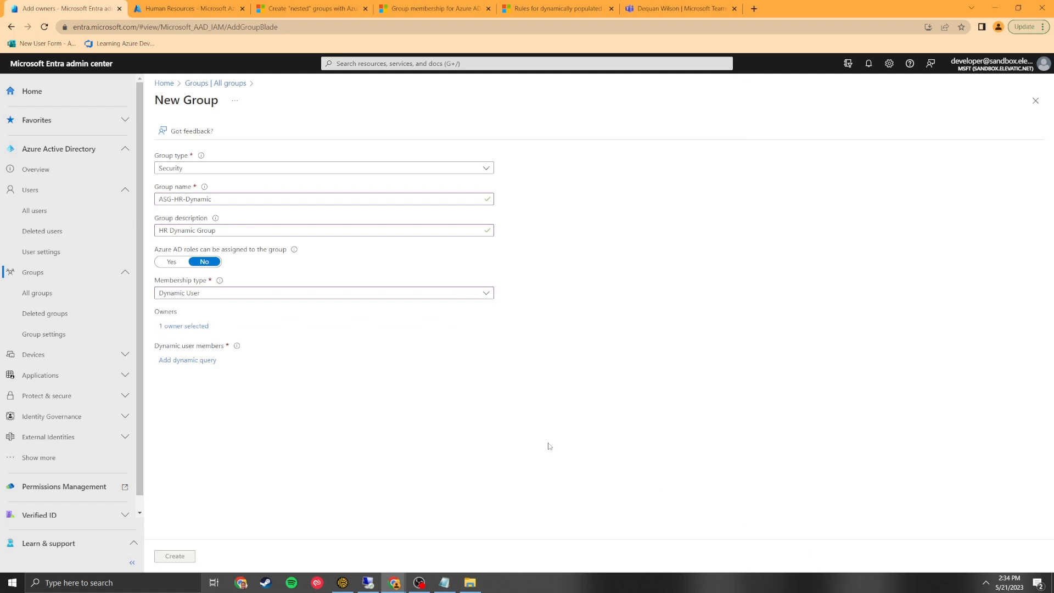
{"action": "left_click", "coordinate": [176, 360]}
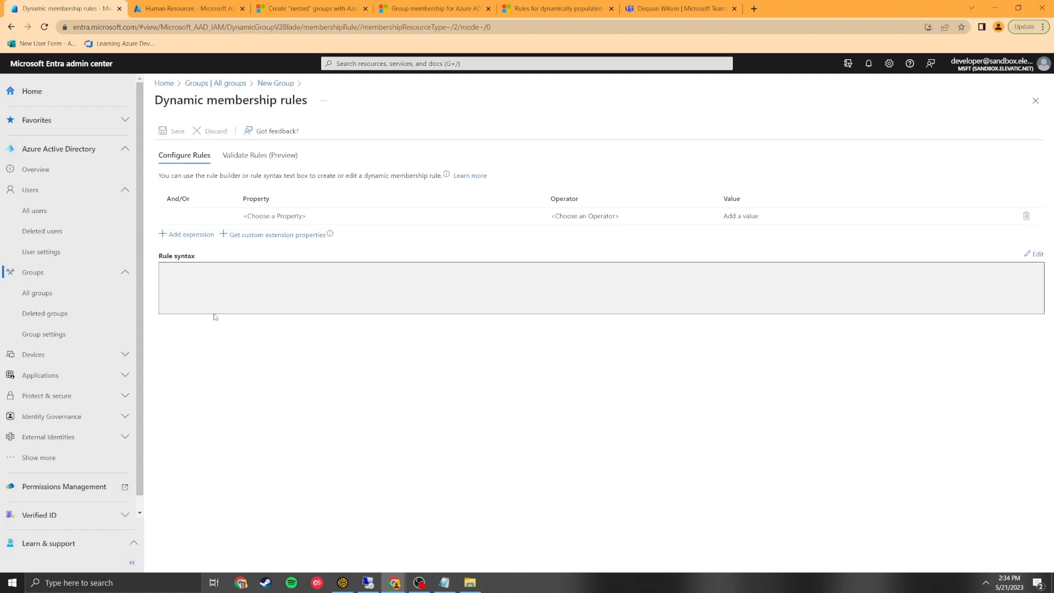
Add the first rule condition: accountEnabled Equals True.
{"action": "left_click", "coordinate": [263, 217]}
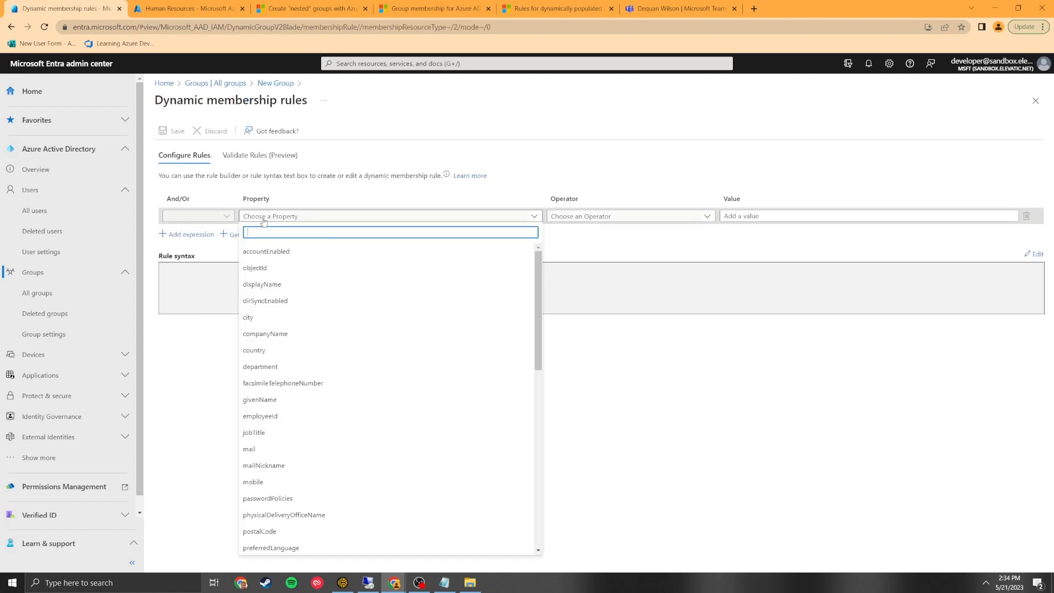
{"action": "left_click", "coordinate": [277, 251]}
{"action": "left_click", "coordinate": [576, 217]}
{"action": "left_click", "coordinate": [570, 332]}
{"action": "left_click", "coordinate": [792, 216]}
{"action": "type", "text": "True"}
Add an And condition department Equals 'Human Resources', save the rule and create ASG-HR-Dynamic.
{"action": "left_click", "coordinate": [199, 234]}
{"action": "left_click", "coordinate": [291, 233]}
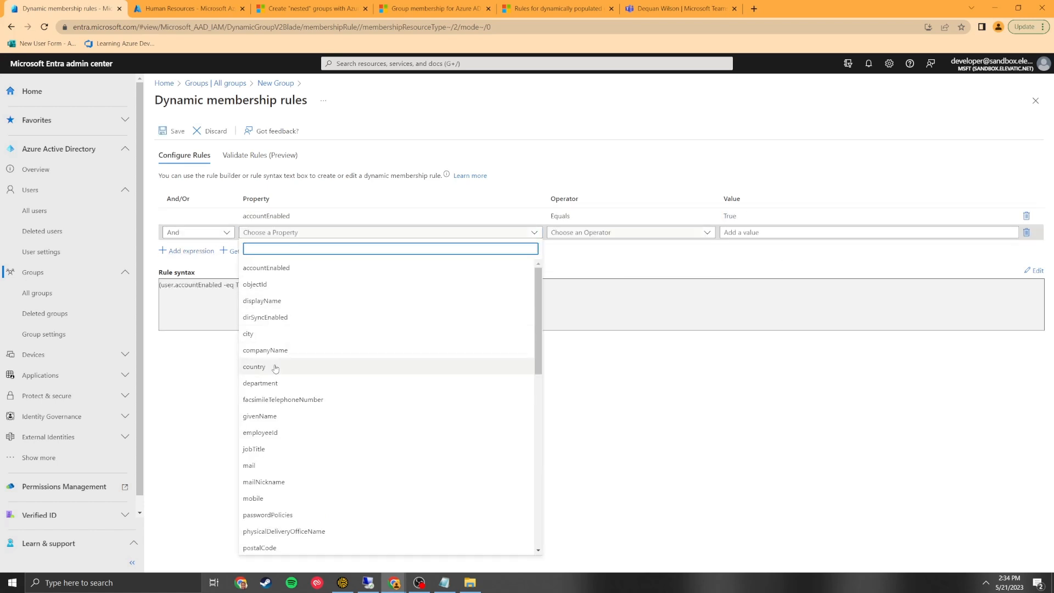
{"action": "left_click", "coordinate": [260, 383]}
{"action": "left_click", "coordinate": [626, 232]}
{"action": "left_click", "coordinate": [566, 351]}
{"action": "left_click", "coordinate": [746, 233]}
{"action": "type", "text": "Human Resources"}
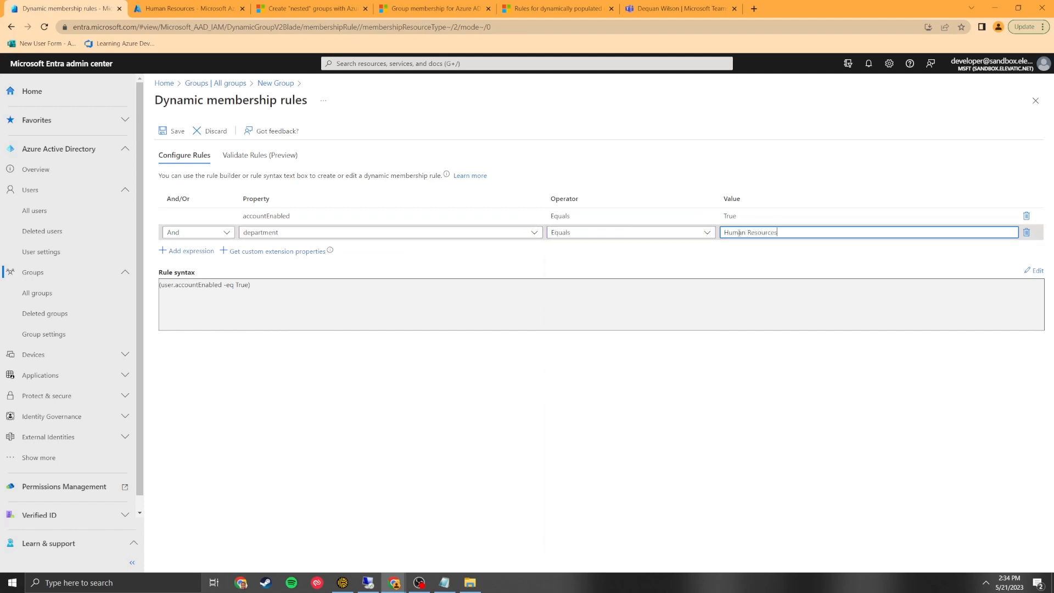
{"action": "left_click", "coordinate": [394, 288]}
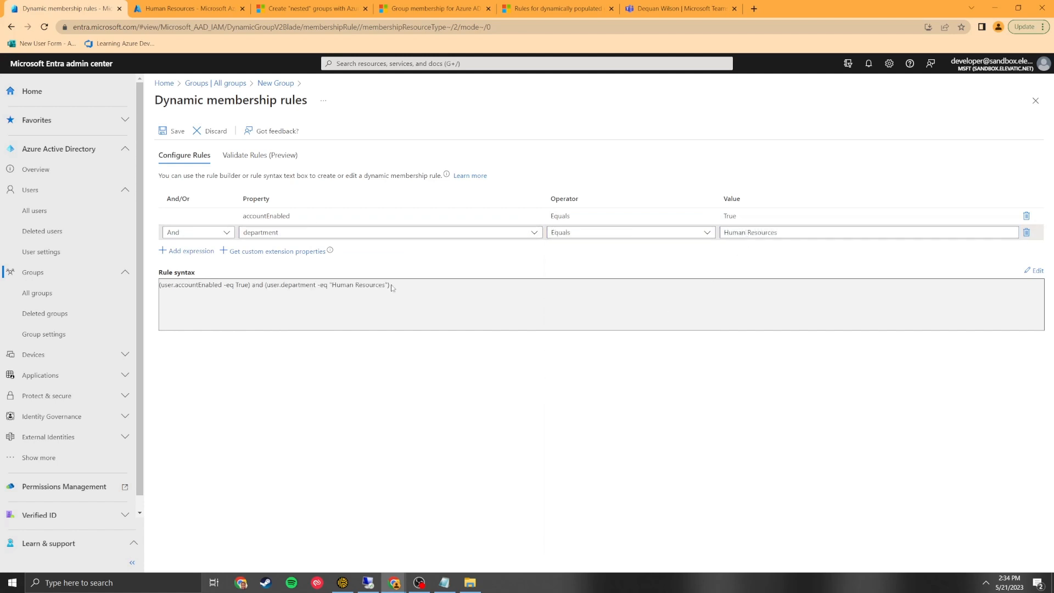
{"action": "left_click", "coordinate": [178, 137]}
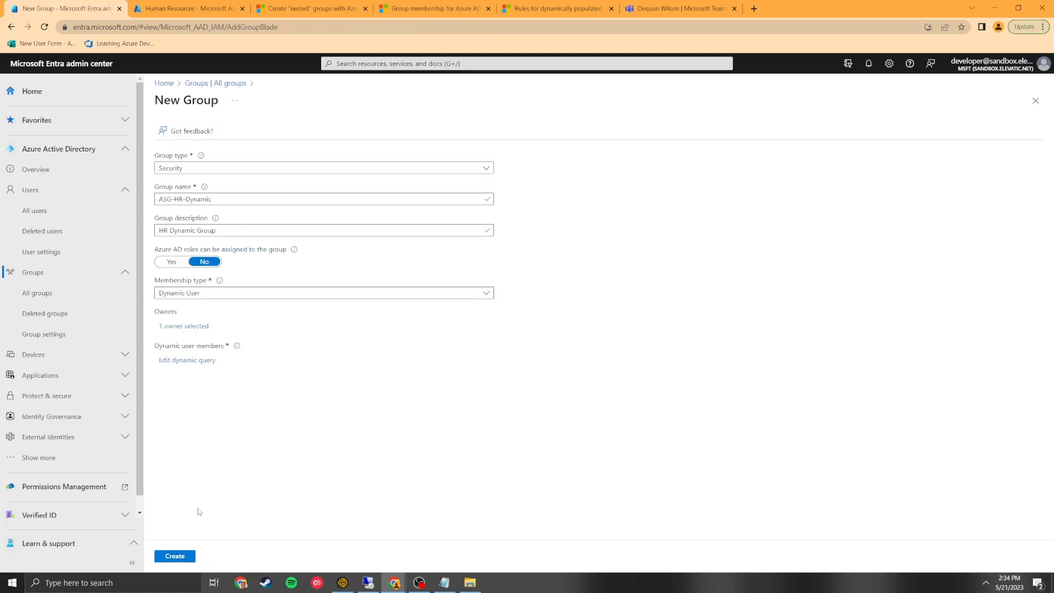
{"action": "left_click", "coordinate": [187, 556]}
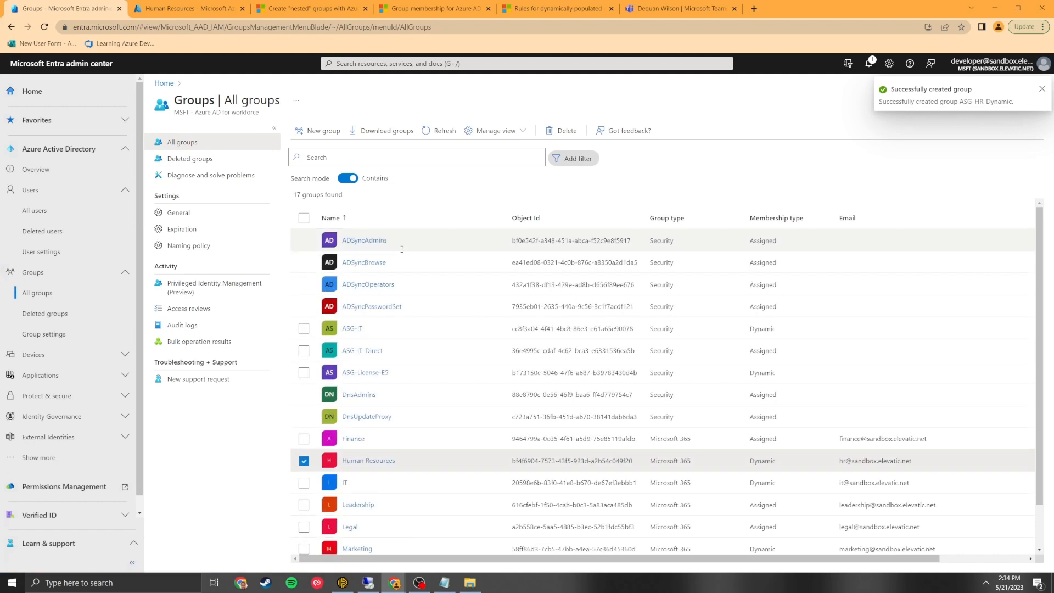
Start a new group named ASG-HR-Assigned with description 'HR Assigned Group for Exceptions'.
{"action": "left_click", "coordinate": [329, 137]}
{"action": "left_click", "coordinate": [207, 198]}
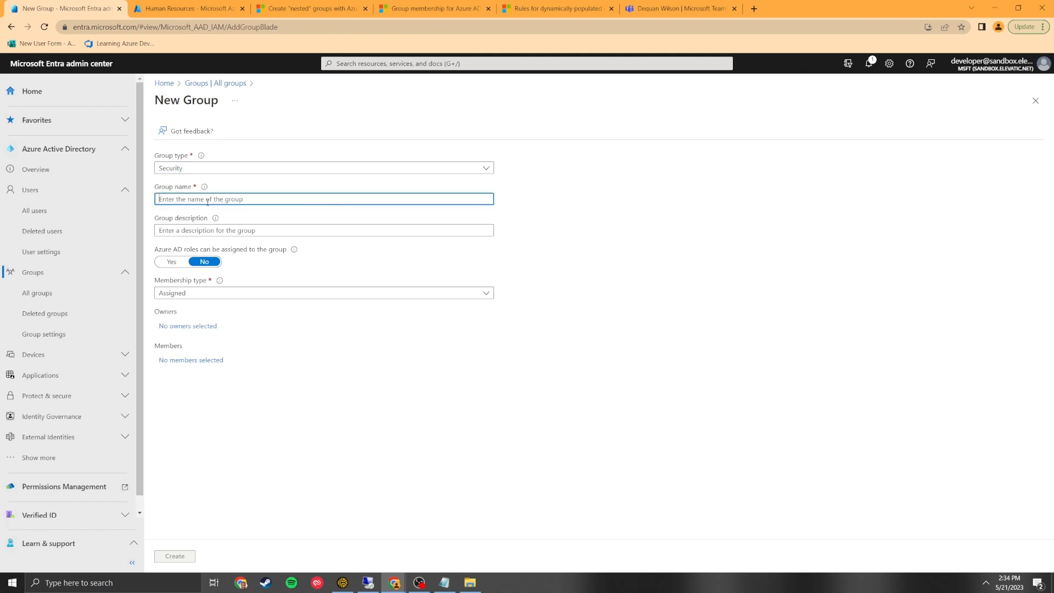
{"action": "type", "text": "ASG-HR-"}
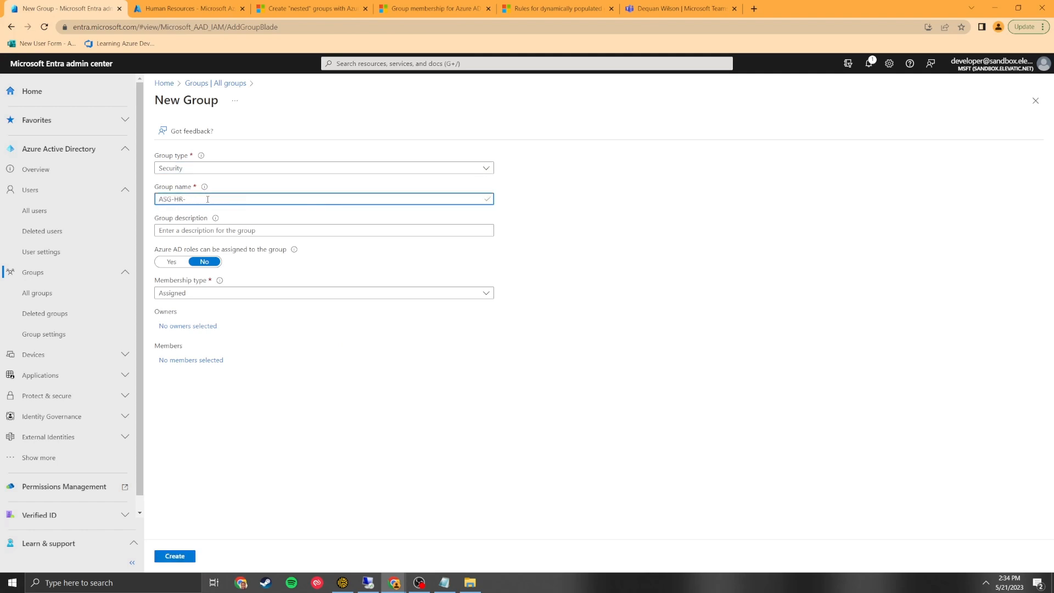
{"action": "type", "text": "Assigned"}
{"action": "left_click", "coordinate": [215, 231]}
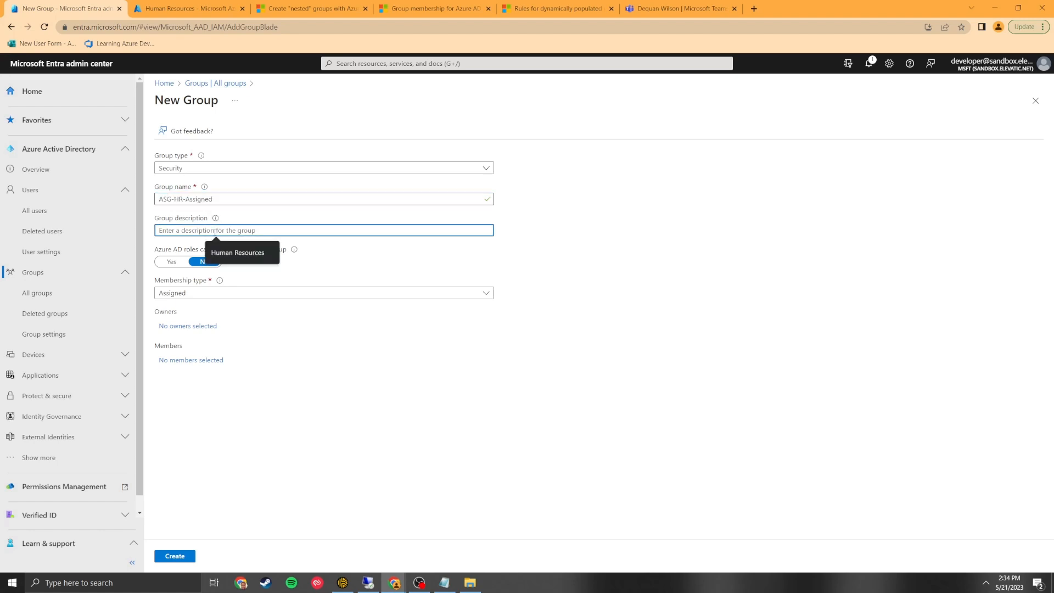
{"action": "type", "text": "HR Assigned Group for Exceptions"}
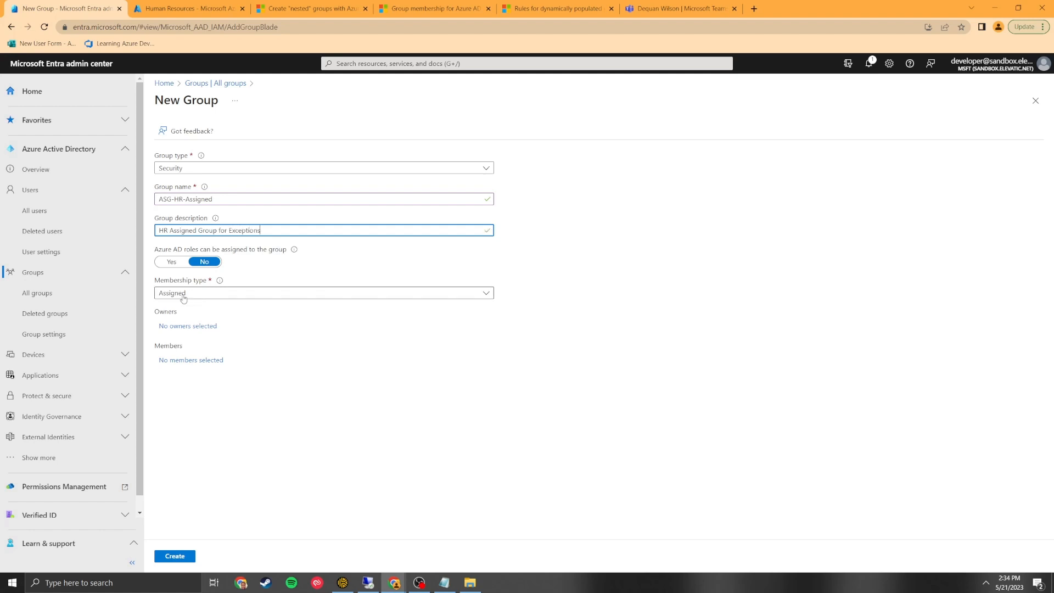
Assign one owner and one member, then create the ASG-HR-Assigned group.
{"action": "left_click", "coordinate": [199, 327]}
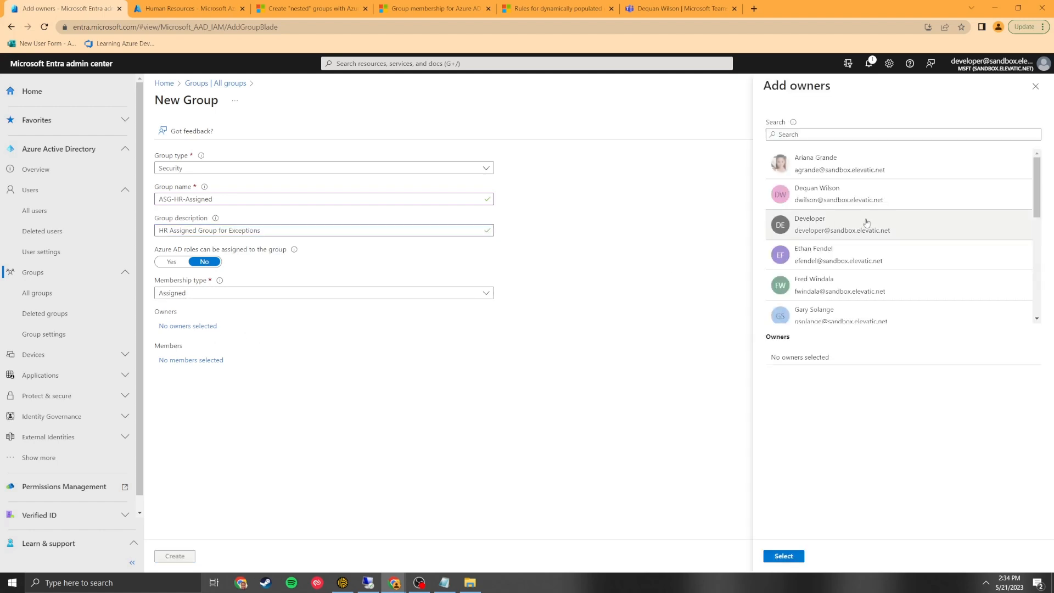
{"action": "left_click", "coordinate": [856, 255]}
{"action": "left_click", "coordinate": [783, 556]}
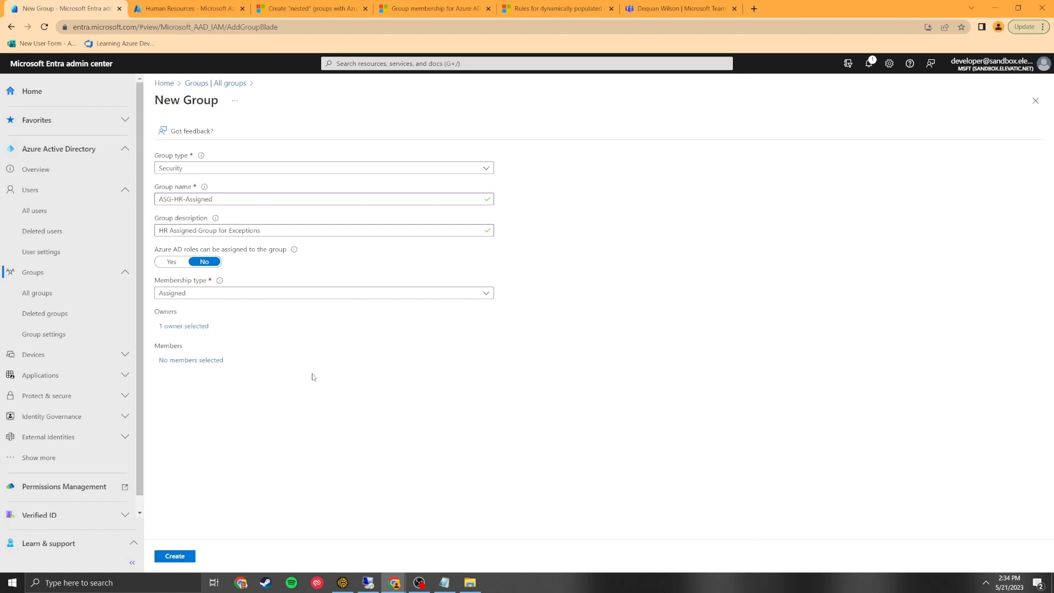
{"action": "left_click", "coordinate": [218, 362]}
{"action": "scroll", "coordinate": [875, 215], "scroll_direction": "down", "scroll_amount": 2}
{"action": "scroll", "coordinate": [876, 215], "scroll_direction": "down", "scroll_amount": 8}
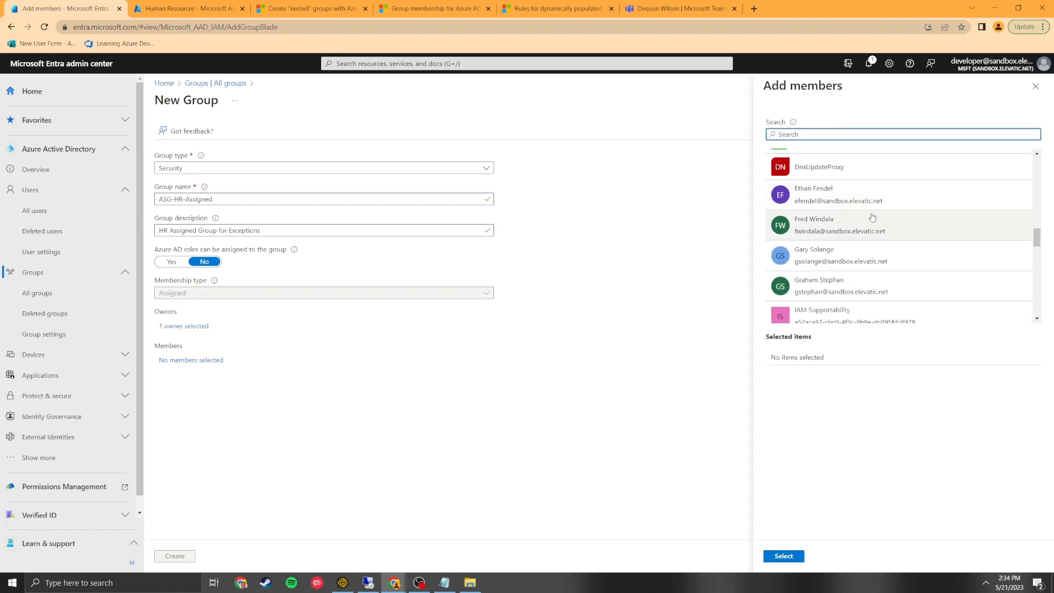
{"action": "scroll", "coordinate": [872, 216], "scroll_direction": "down", "scroll_amount": 2}
{"action": "left_click", "coordinate": [810, 273]}
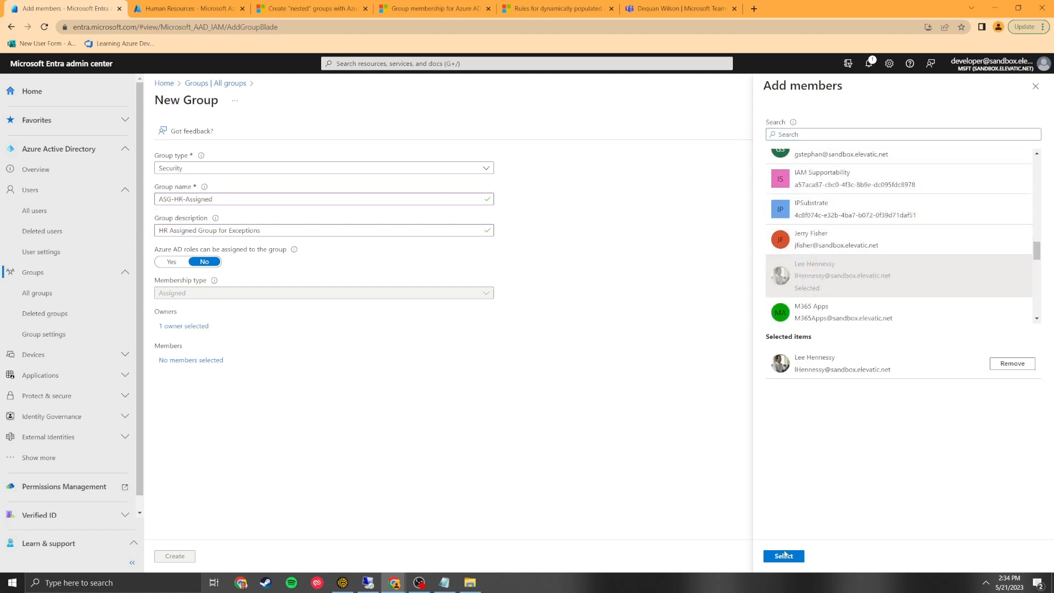
{"action": "left_click", "coordinate": [782, 555]}
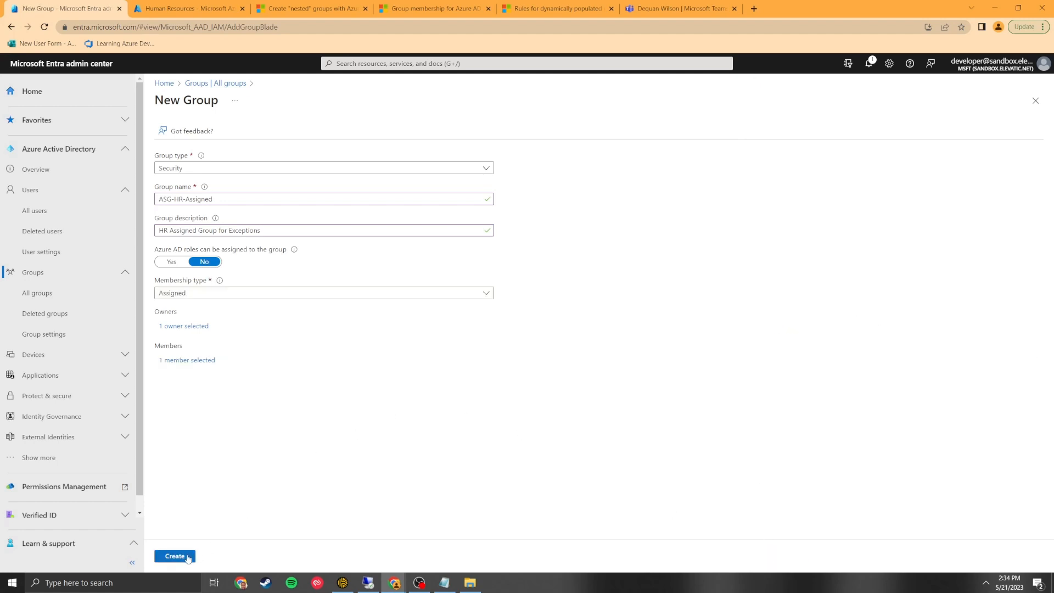
{"action": "left_click", "coordinate": [187, 556]}
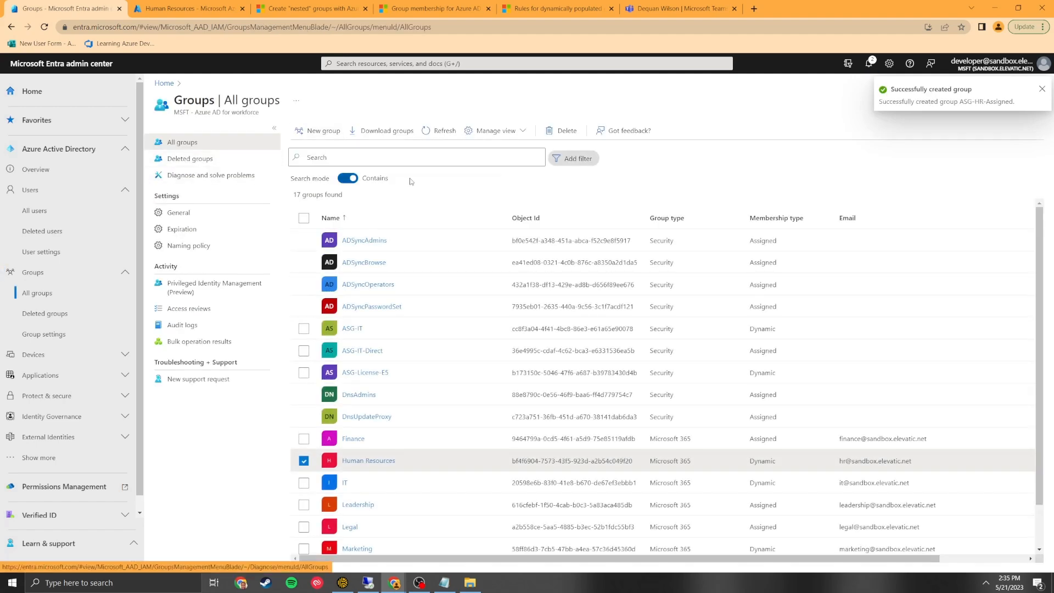
Refresh the groups list and clear the old text from Notepad.
{"action": "left_click", "coordinate": [436, 131]}
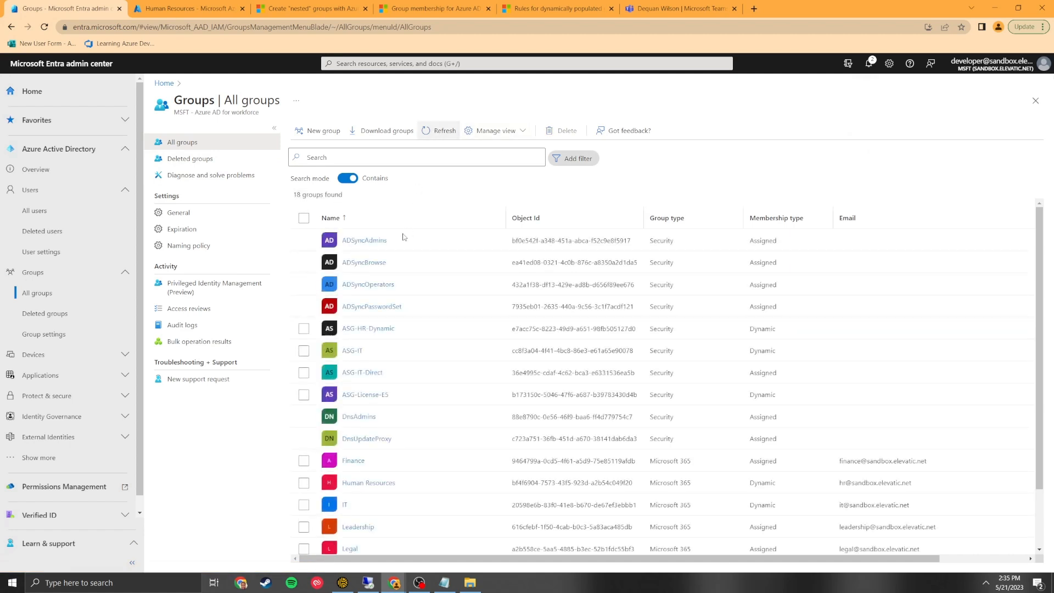
{"action": "left_click", "coordinate": [444, 583]}
{"action": "left_click", "coordinate": [483, 100]}
{"action": "key", "text": "ctrl+a"}
{"action": "key", "text": "BackSpace"}
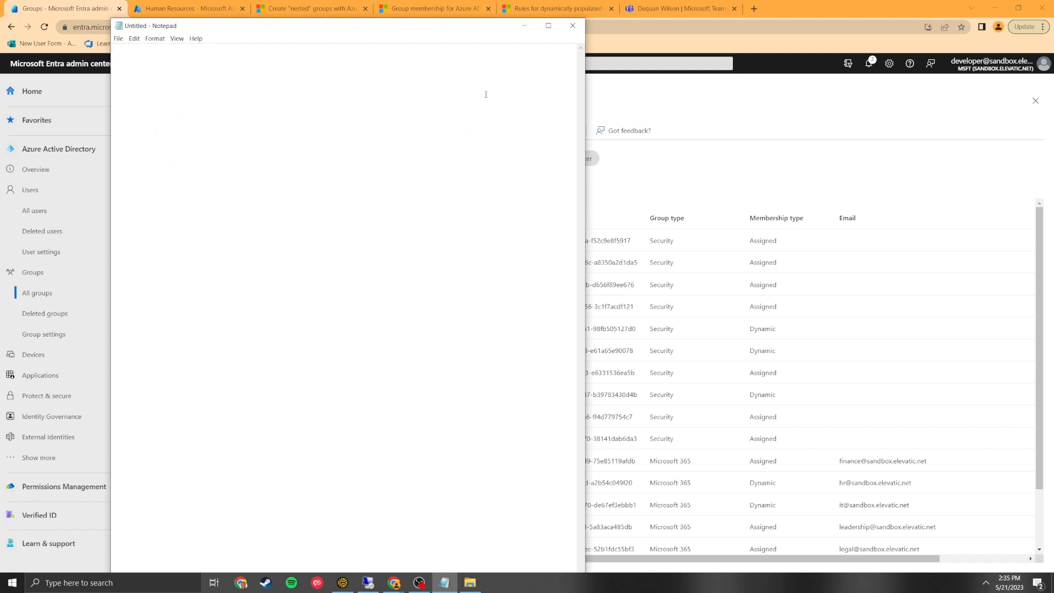
Move Notepad to the right half of the screen and refresh the groups list.
{"action": "left_click_drag", "start_coordinate": [464, 32], "coordinate": [936, 16]}
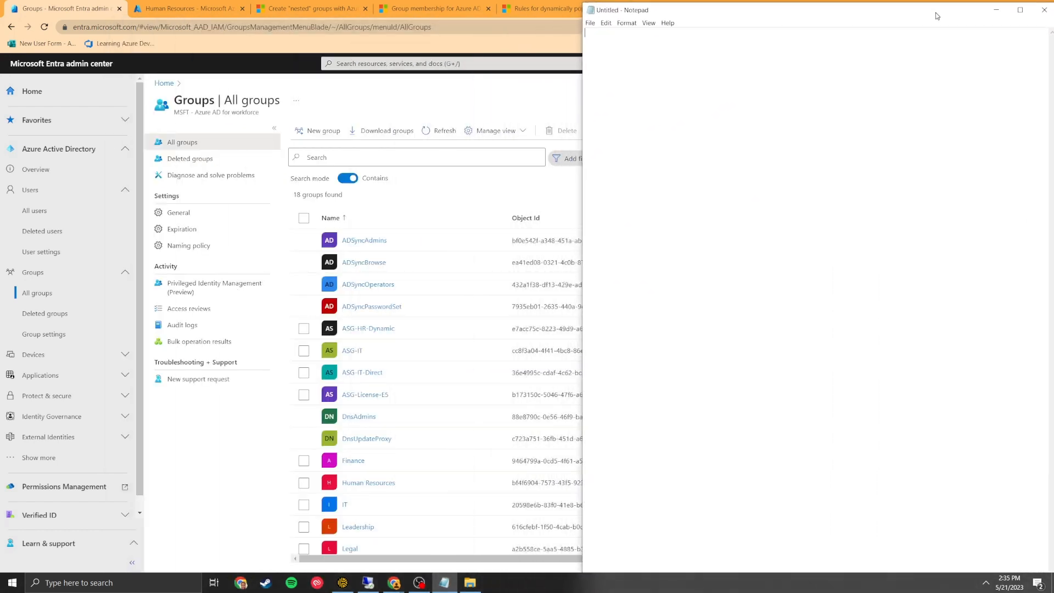
{"action": "left_click_drag", "start_coordinate": [934, 13], "coordinate": [930, 13]}
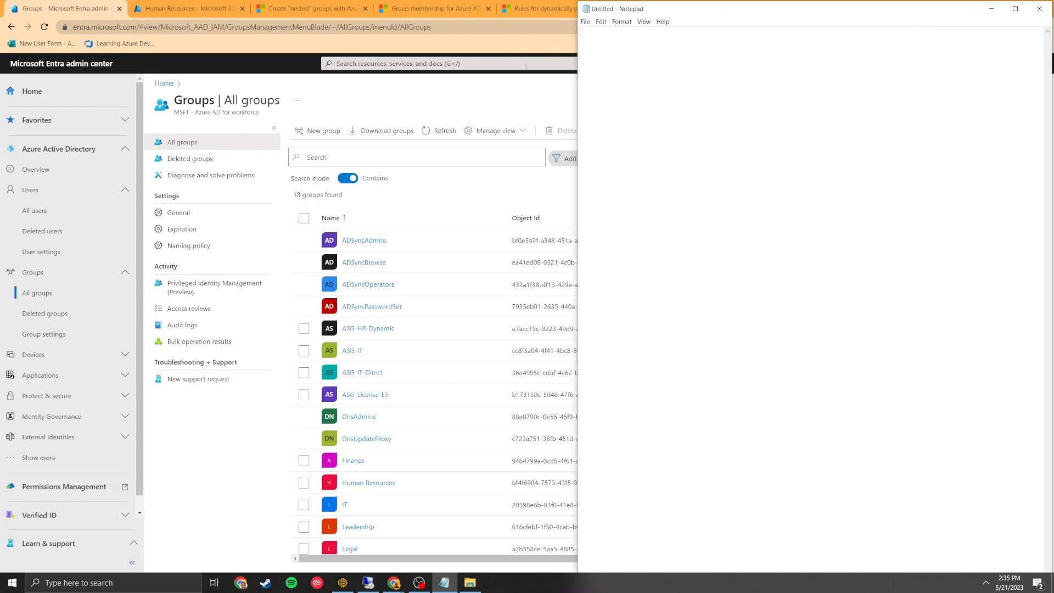
{"action": "left_click", "coordinate": [480, 87]}
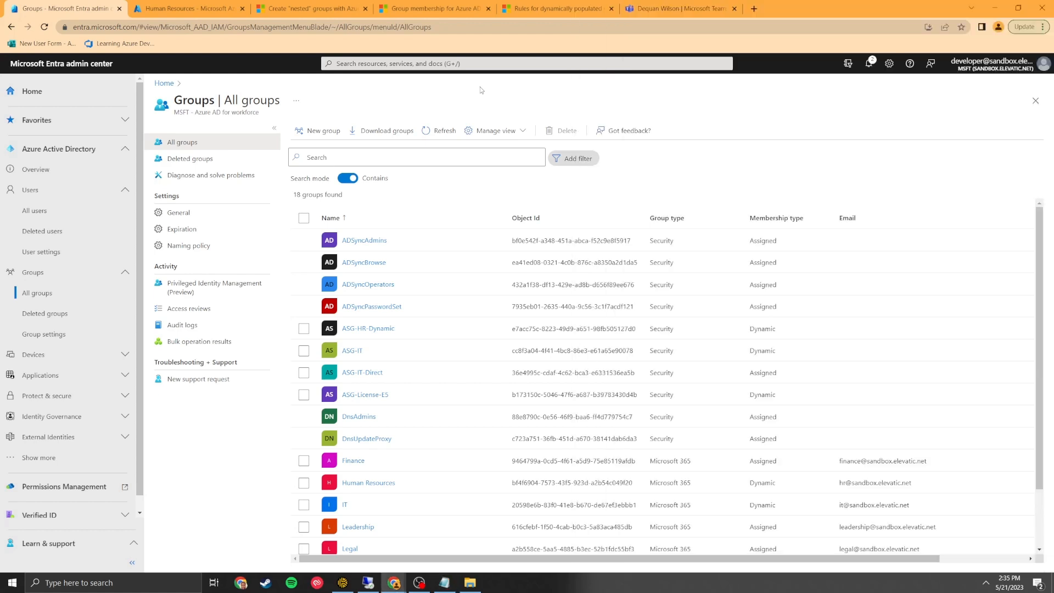
{"action": "left_click", "coordinate": [439, 130]}
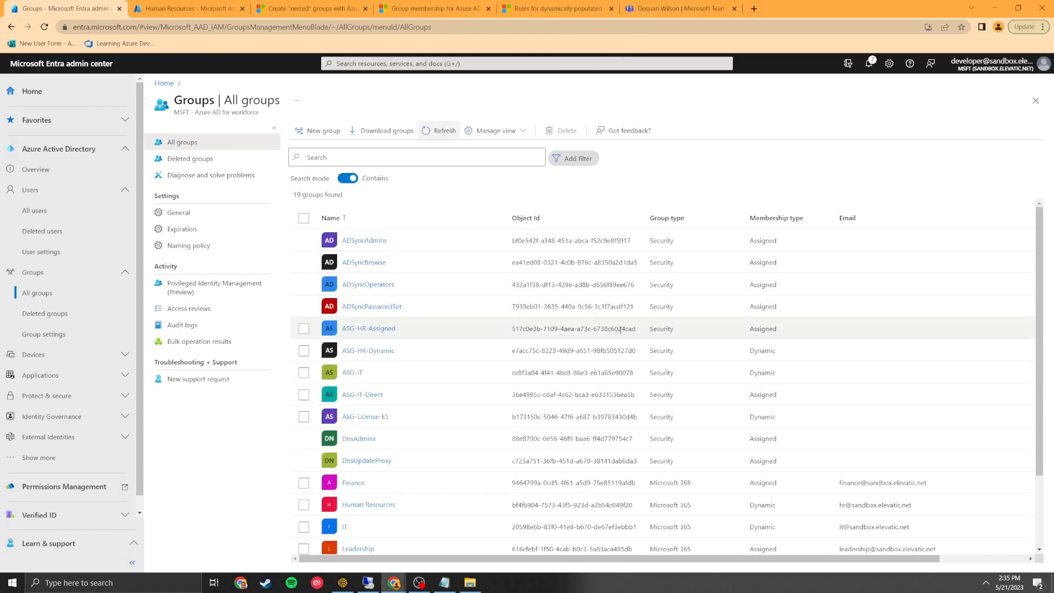
Copy ASG-HR-Assigned's object ID into Notepad after 'ASG-HR-Assigned ='.
{"action": "left_click", "coordinate": [373, 329]}
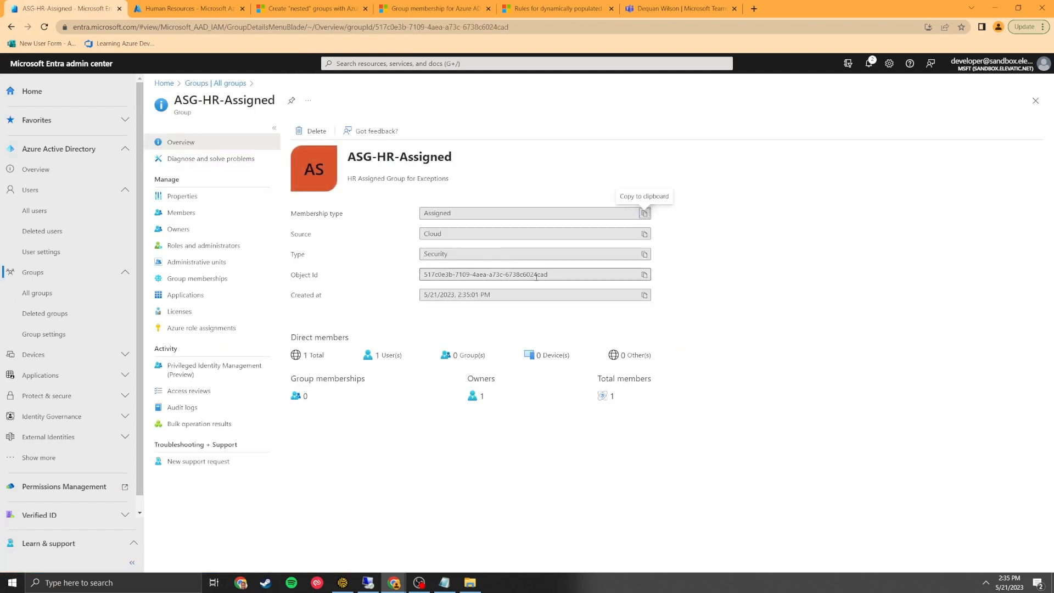
{"action": "left_click_drag", "start_coordinate": [552, 276], "coordinate": [376, 268]}
{"action": "key", "text": "ctrl+c"}
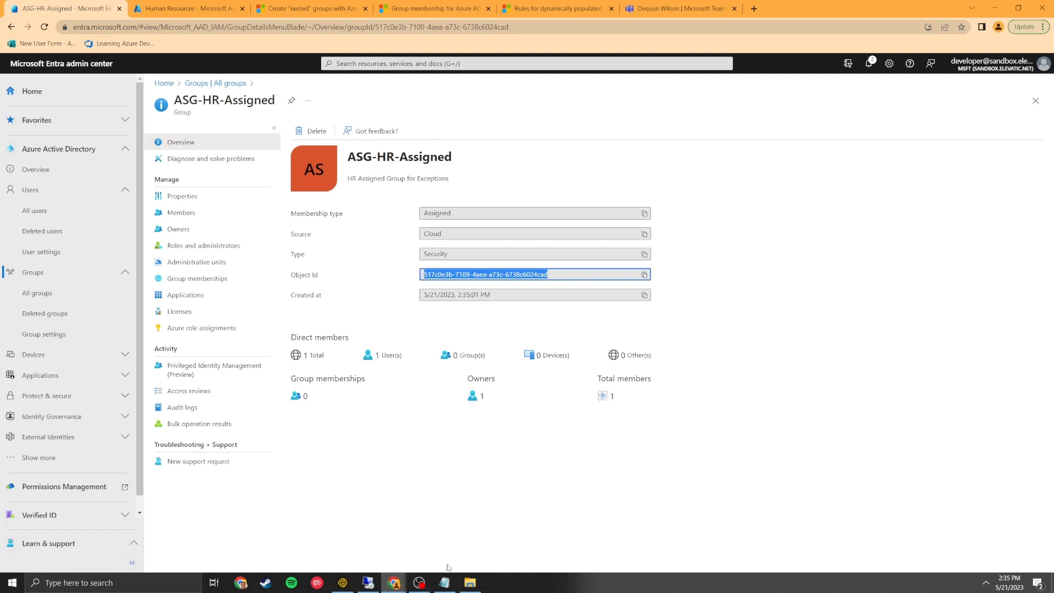
{"action": "left_click", "coordinate": [444, 582]}
{"action": "type", "text": "ASG-H"}
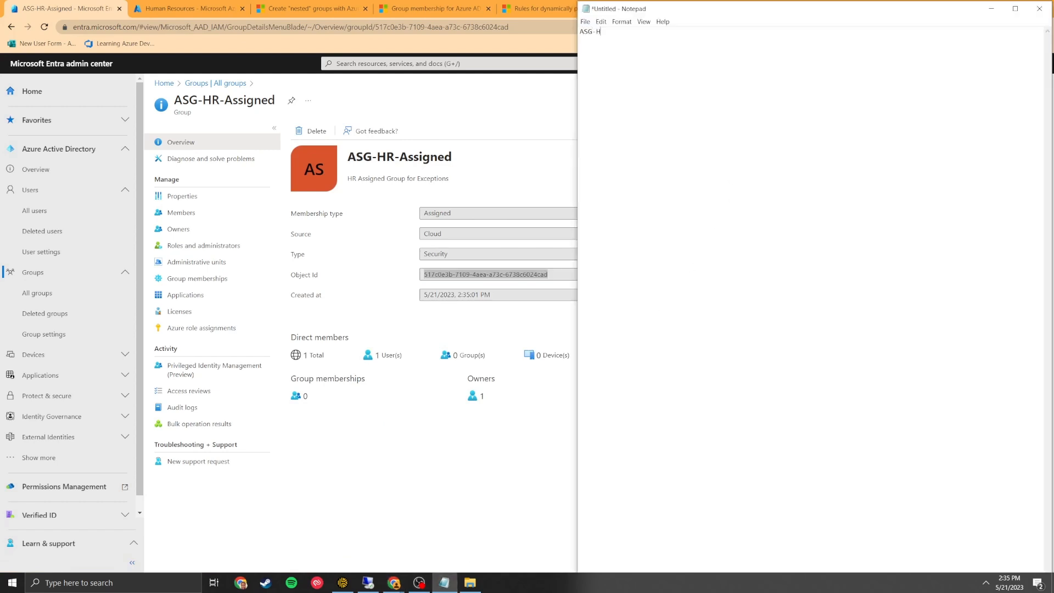
{"action": "type", "text": "R-Assigned ="}
{"action": "key", "text": "ctrl+v"}
Copy ASG-HR-Dynamic's object ID and note it in Notepad as 'ASG-HR-Dynamic ='.
{"action": "left_click", "coordinate": [215, 83]}
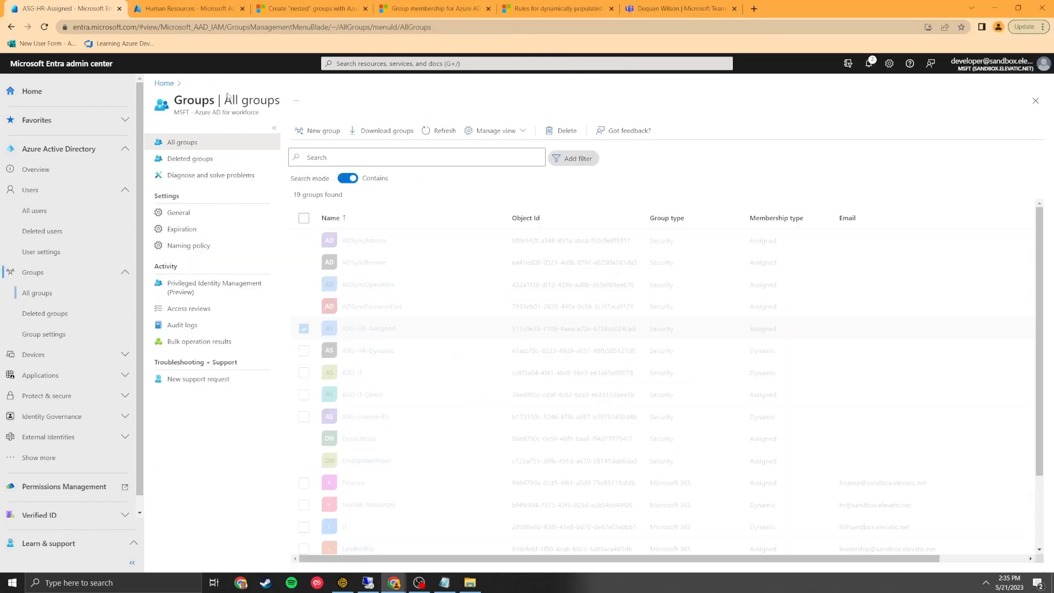
{"action": "left_click", "coordinate": [380, 337]}
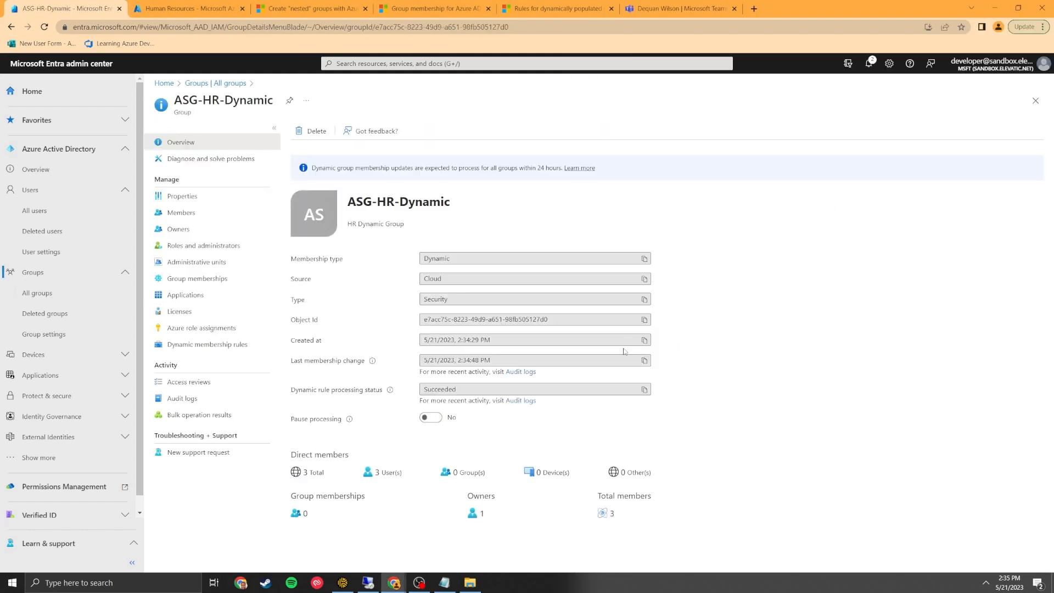
{"action": "left_click", "coordinate": [644, 320]}
{"action": "left_click", "coordinate": [444, 582]}
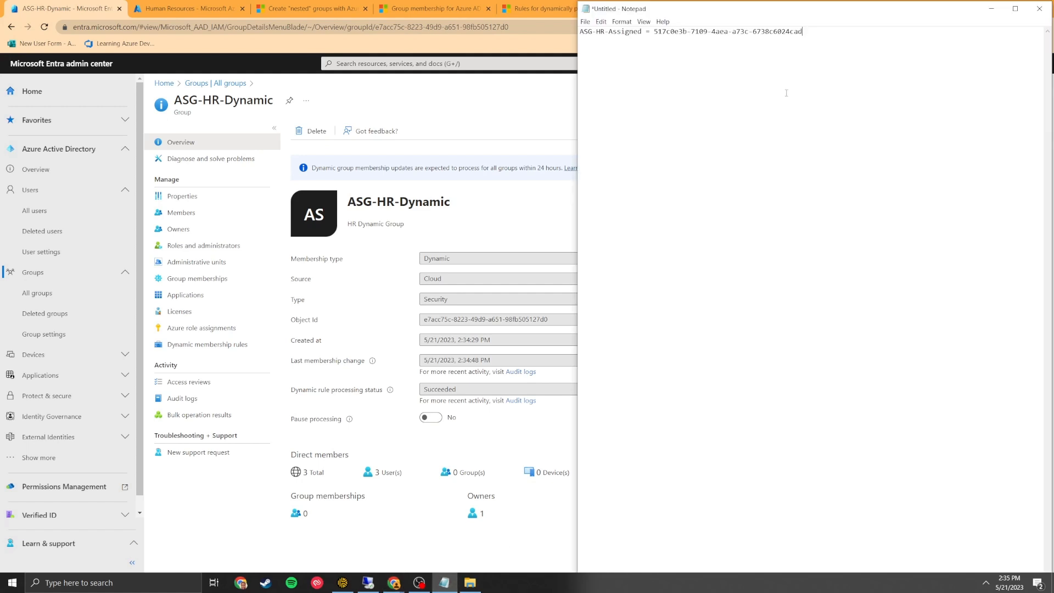
{"action": "type", "text": "ASG-HR-Dynamic ="}
{"action": "key", "text": "ctrl+v"}
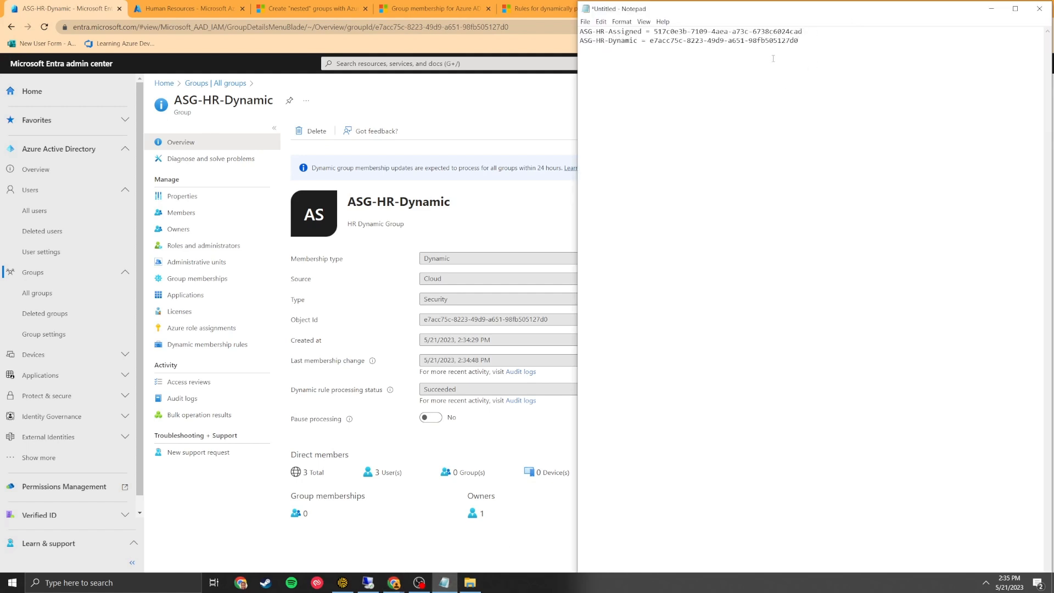
{"action": "left_click_drag", "start_coordinate": [812, 80], "coordinate": [566, 42]}
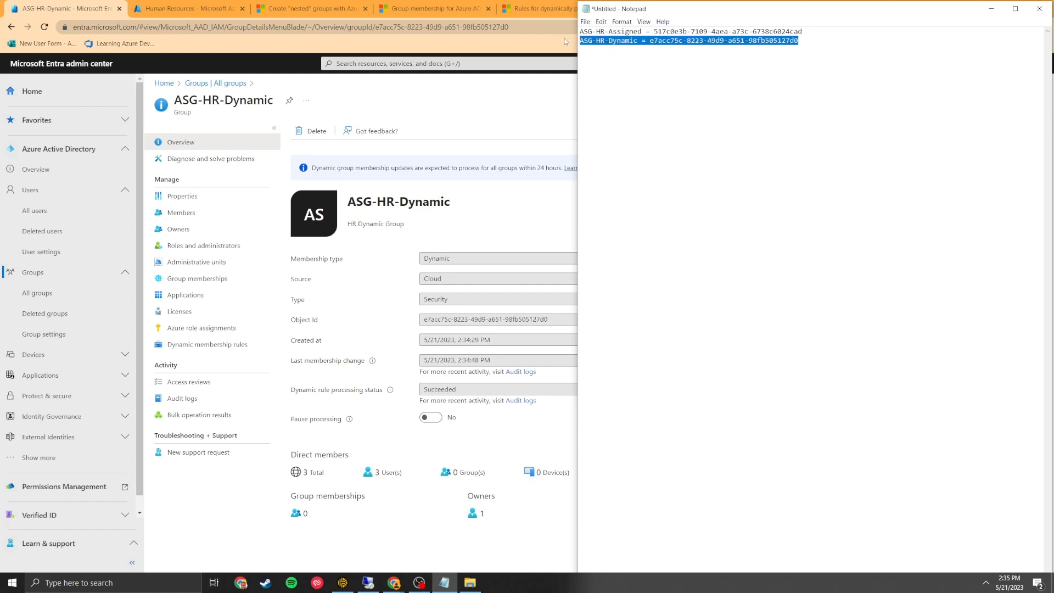
{"action": "left_click", "coordinate": [490, 88]}
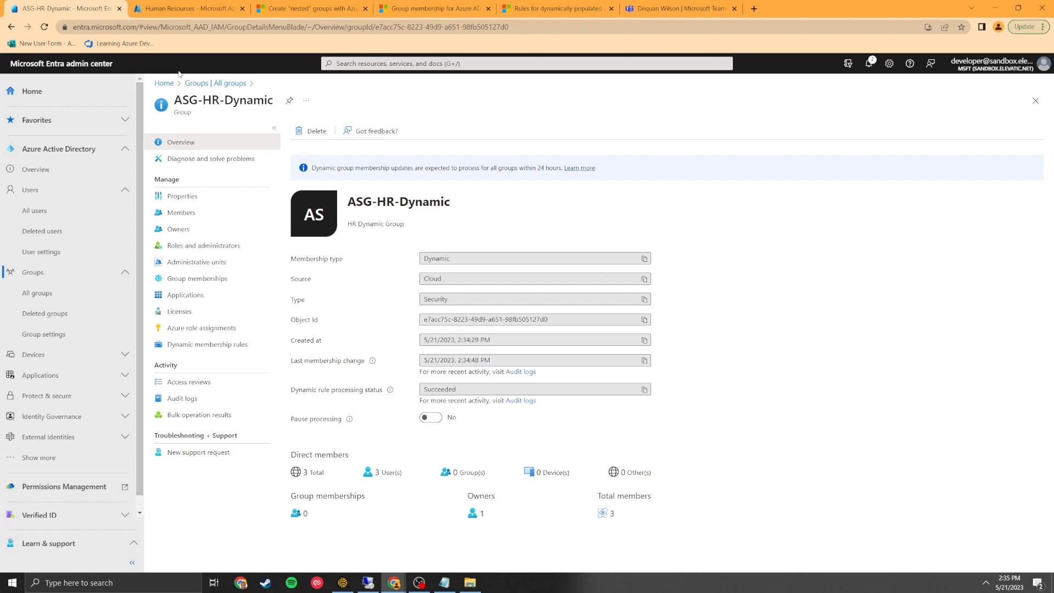
Open the Human Resources group's rule syntax editor and delete its existing department rule.
{"action": "left_click", "coordinate": [215, 83]}
{"action": "left_click", "coordinate": [384, 505]}
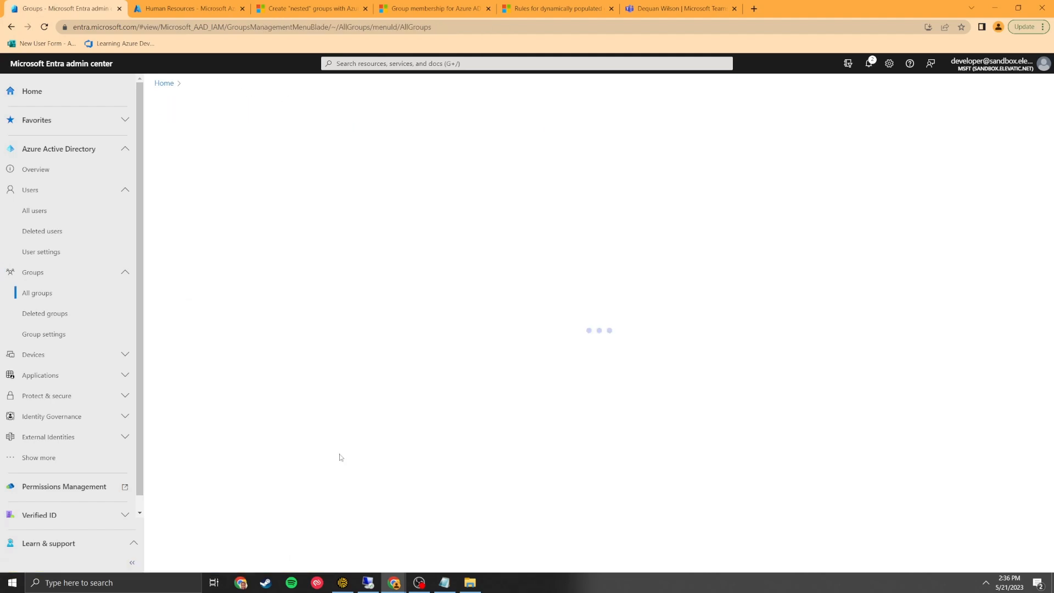
{"action": "left_click", "coordinate": [225, 335]}
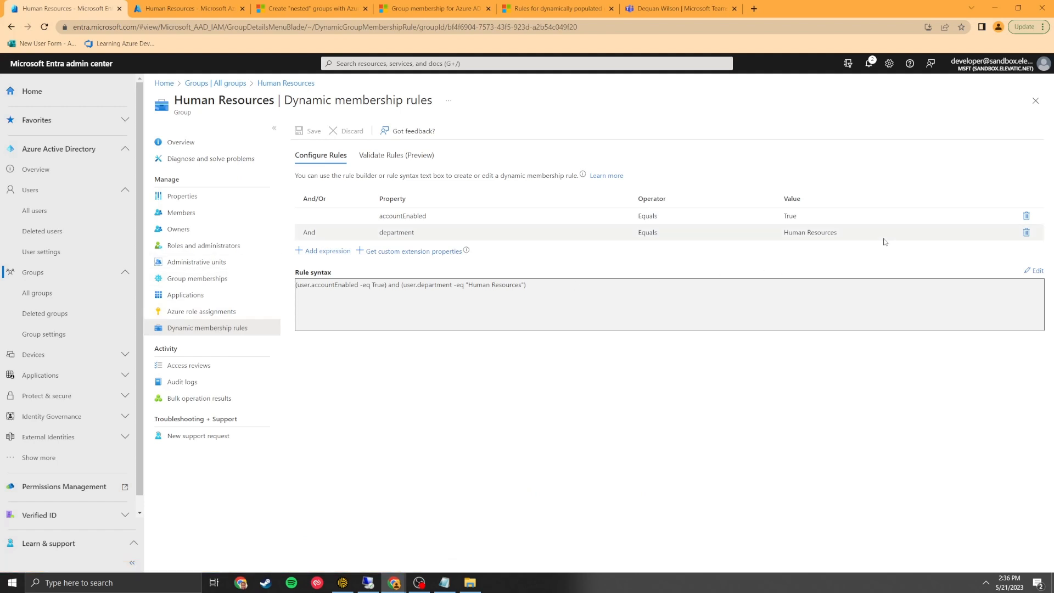
{"action": "left_click", "coordinate": [1034, 271]}
{"action": "left_click_drag", "start_coordinate": [873, 165], "coordinate": [507, 171]}
{"action": "key", "text": "BackSpace"}
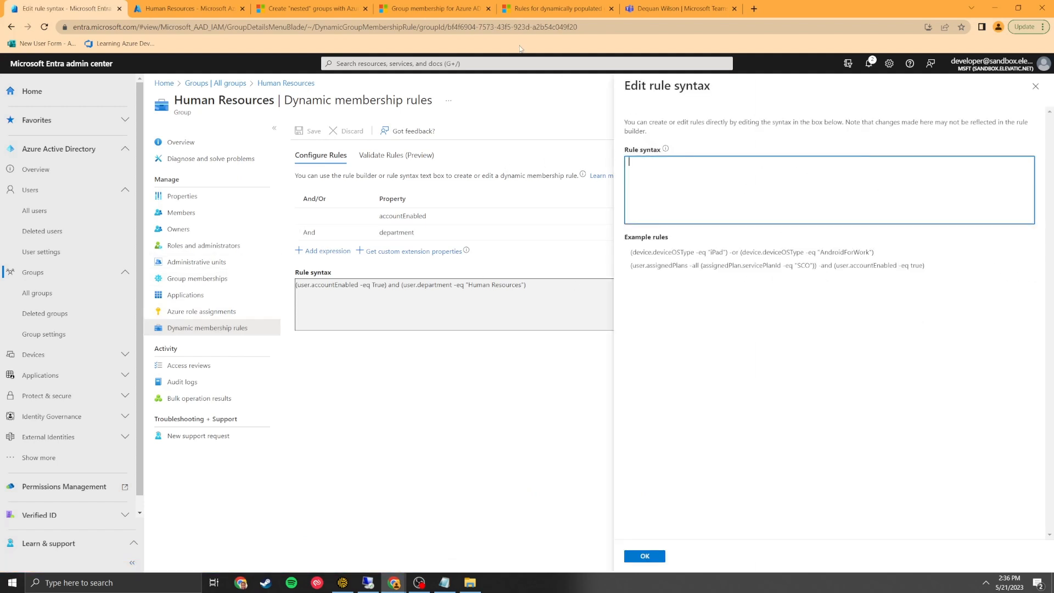
Copy the example user memberOf rule from the Microsoft Learn page and return to the portal.
{"action": "left_click", "coordinate": [426, 10]}
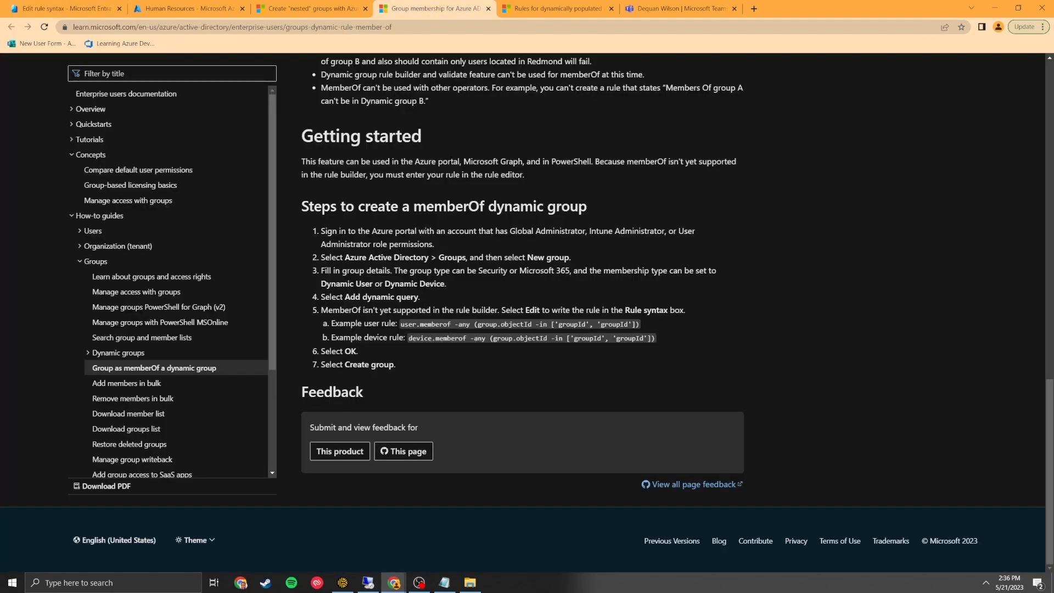
{"action": "scroll", "coordinate": [453, 238], "scroll_direction": "up", "scroll_amount": 20}
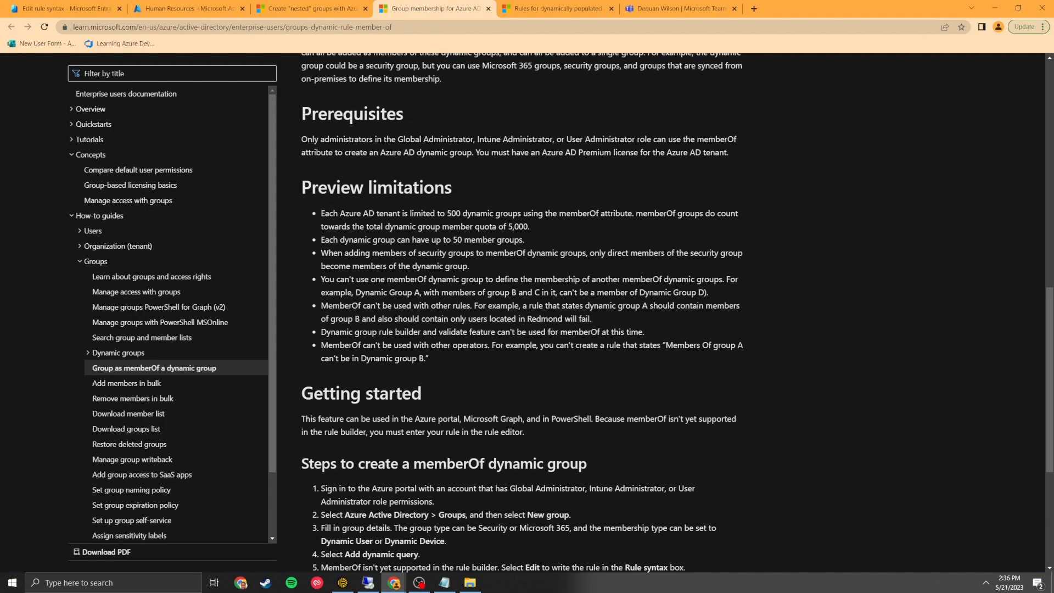
{"action": "scroll", "coordinate": [431, 361], "scroll_direction": "down", "scroll_amount": 2}
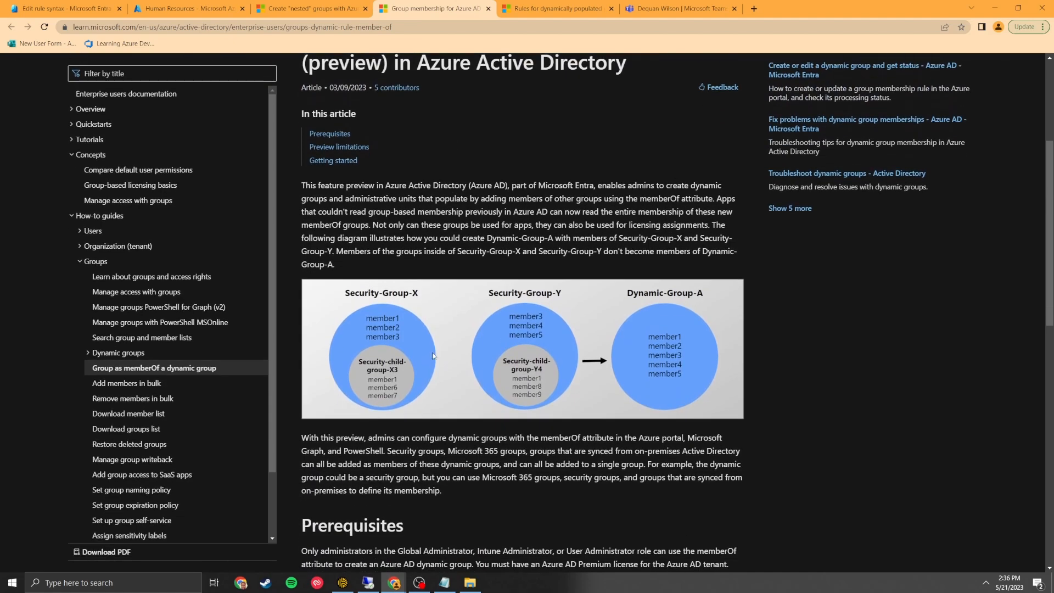
{"action": "scroll", "coordinate": [356, 181], "scroll_direction": "down", "scroll_amount": 12}
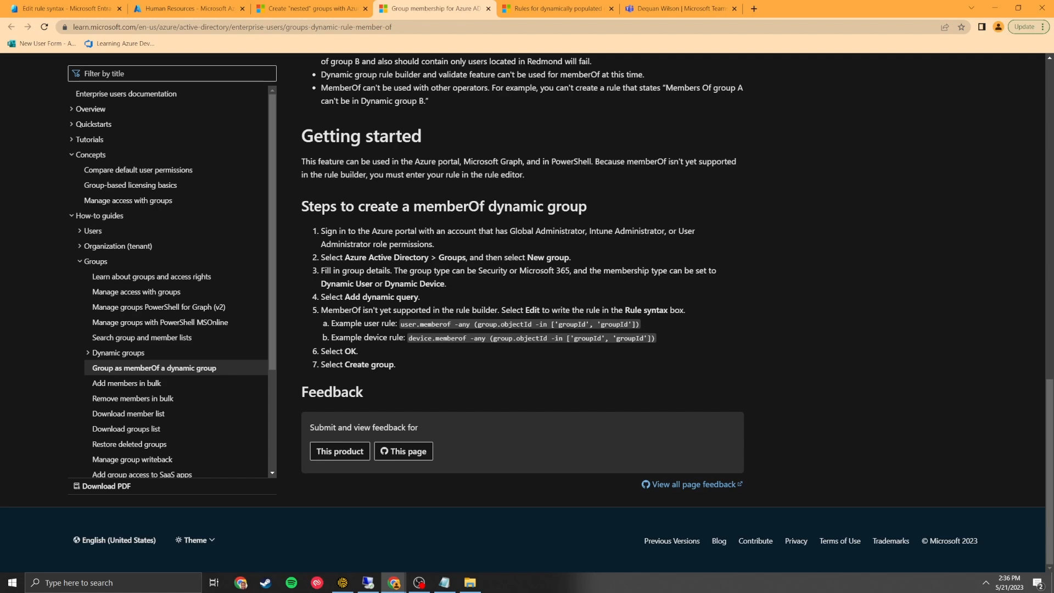
{"action": "left_click_drag", "start_coordinate": [640, 325], "coordinate": [400, 325]}
{"action": "key", "text": "ctrl+c"}
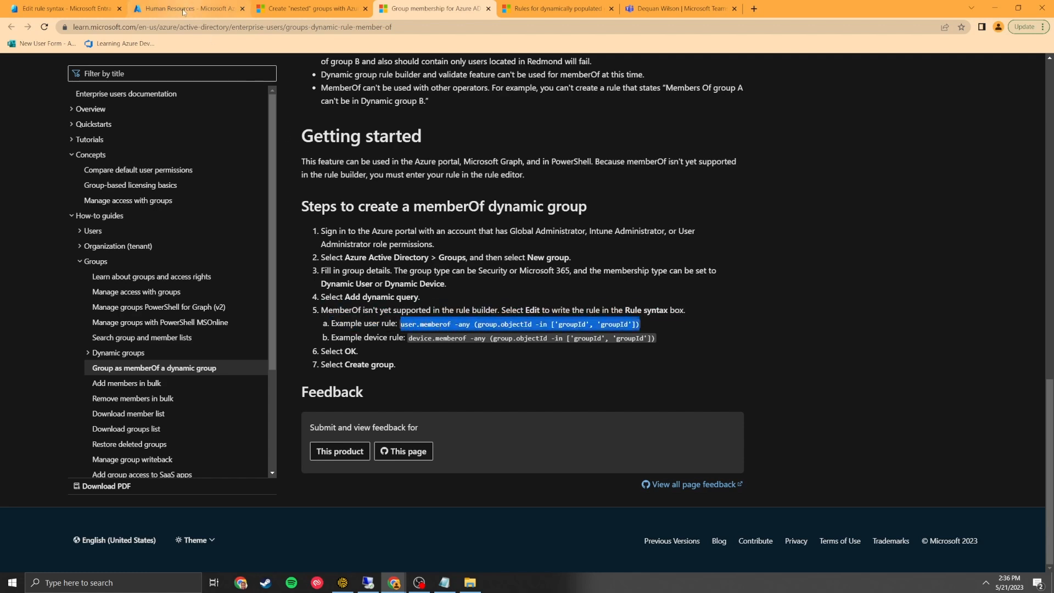
{"action": "left_click", "coordinate": [178, 15]}
{"action": "left_click", "coordinate": [310, 9]}
Paste the example memberOf rule and replace its first groupId with the ASG-HR-Assigned ID.
{"action": "left_click", "coordinate": [66, 9]}
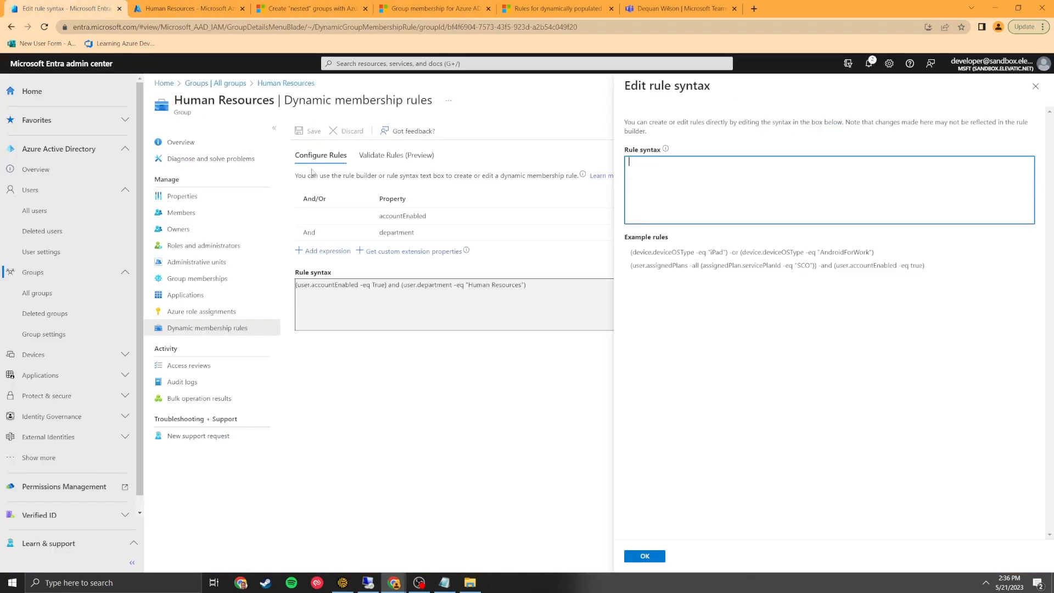
{"action": "key", "text": "ctrl+v"}
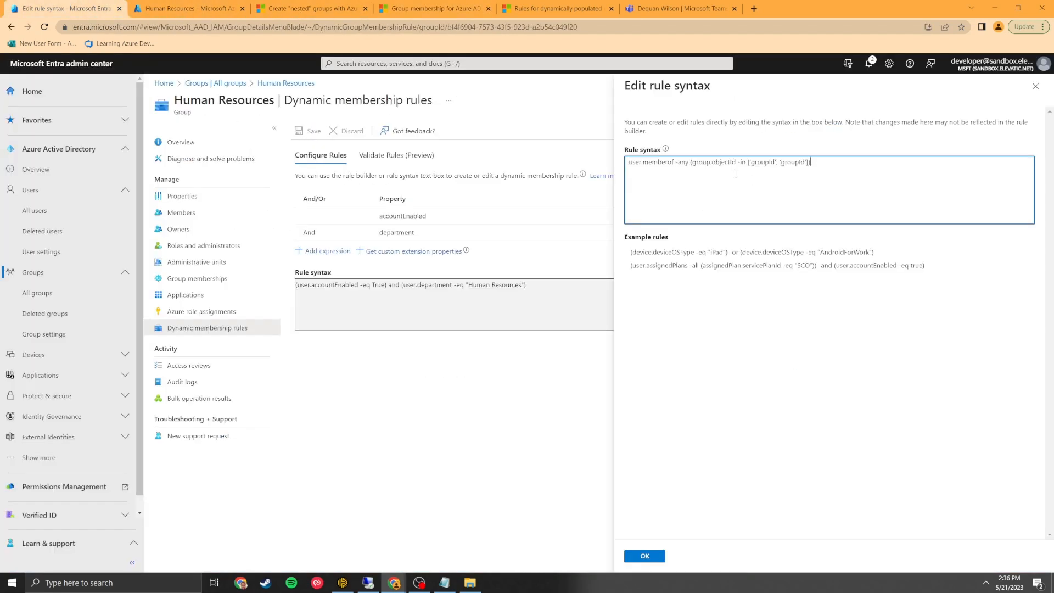
{"action": "left_click_drag", "start_coordinate": [778, 164], "coordinate": [749, 165]}
{"action": "left_click", "coordinate": [446, 580]}
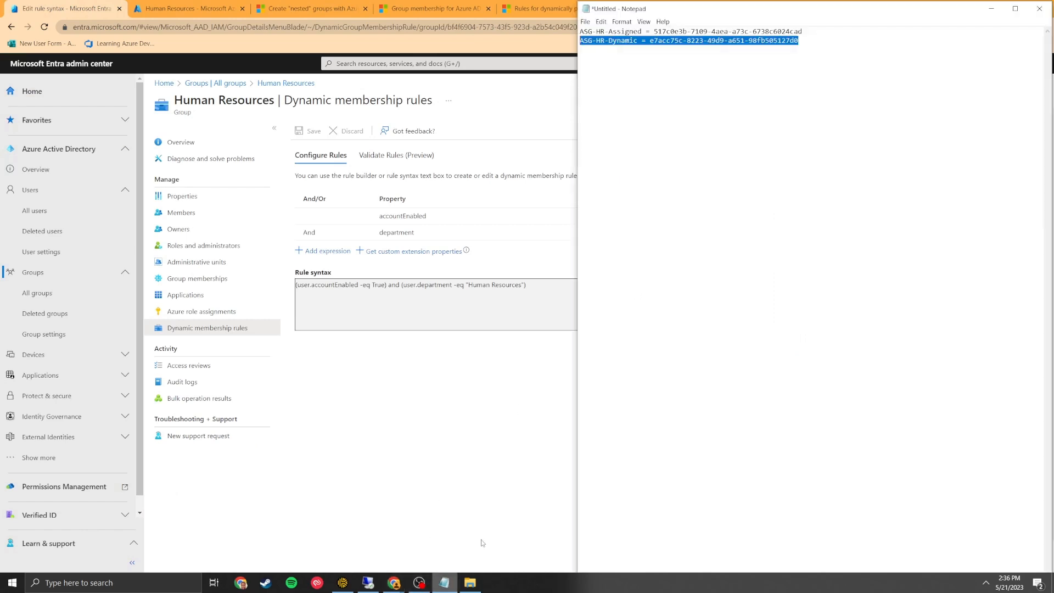
{"action": "left_click_drag", "start_coordinate": [802, 31], "coordinate": [654, 31]}
{"action": "key", "text": "ctrl+c"}
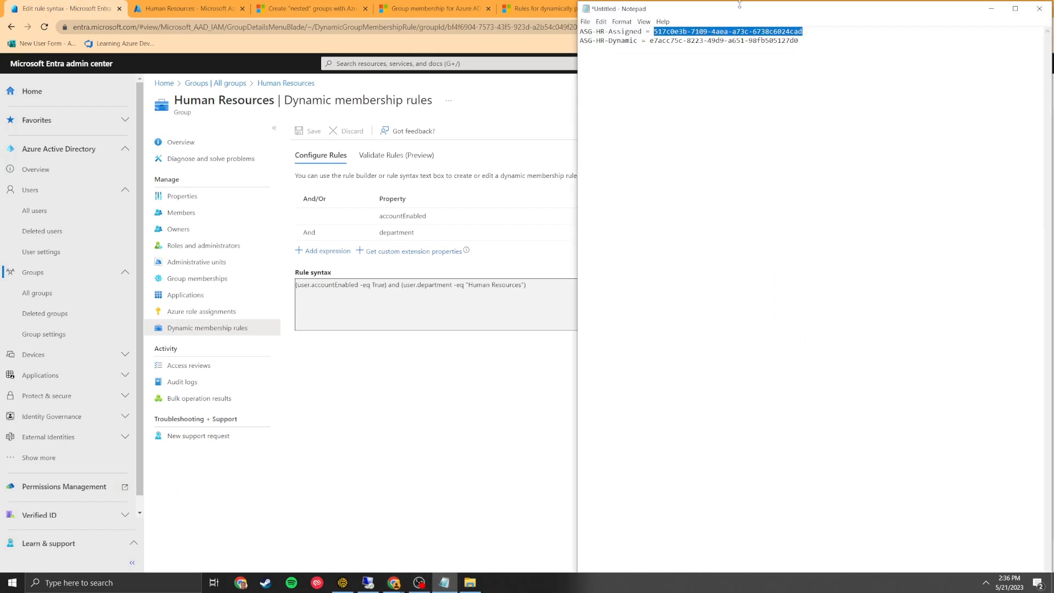
{"action": "key", "text": "alt+Tab"}
{"action": "key", "text": "ctrl+v"}
Replace the second groupId with the ASG-HR-Dynamic ID and confirm the edited rule.
{"action": "left_click", "coordinate": [443, 582]}
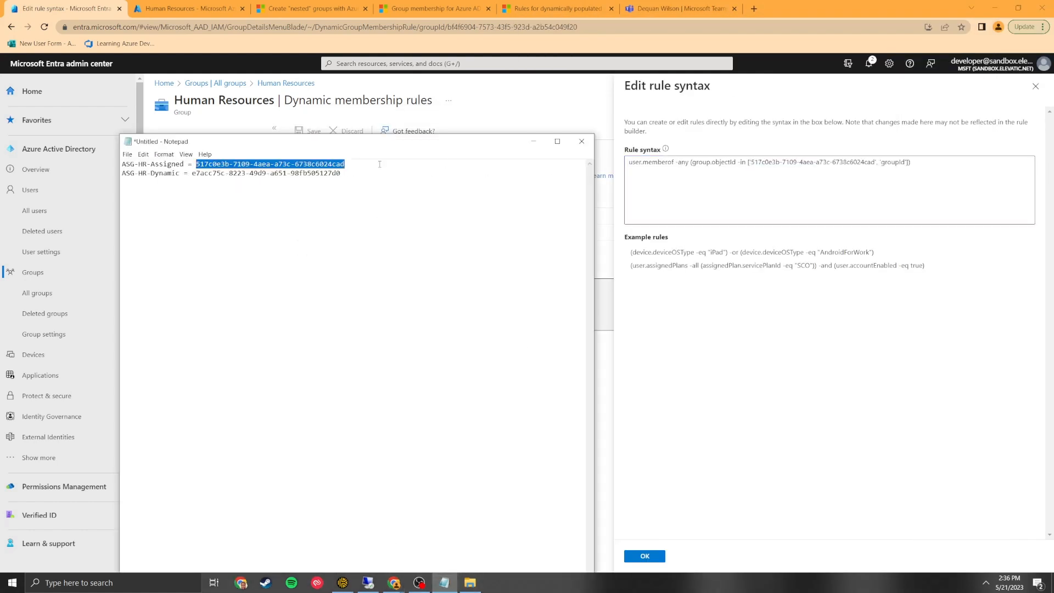
{"action": "left_click_drag", "start_coordinate": [352, 175], "coordinate": [194, 176]}
{"action": "key", "text": "ctrl+c"}
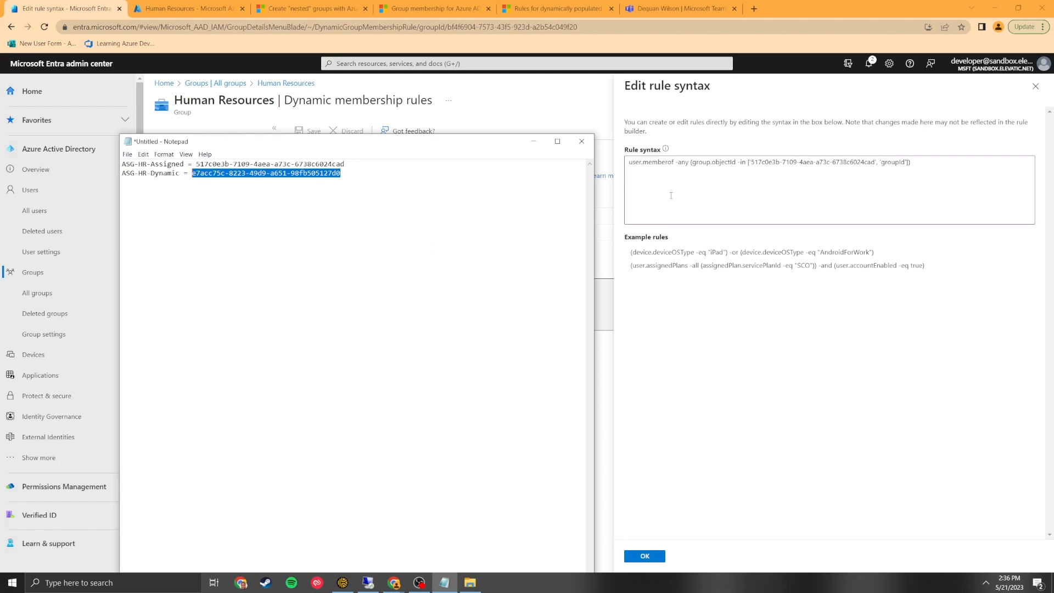
{"action": "left_click", "coordinate": [903, 174]}
{"action": "left_click_drag", "start_coordinate": [903, 161], "coordinate": [881, 162]}
{"action": "key", "text": "ctrl+v"}
{"action": "left_click", "coordinate": [657, 556]}
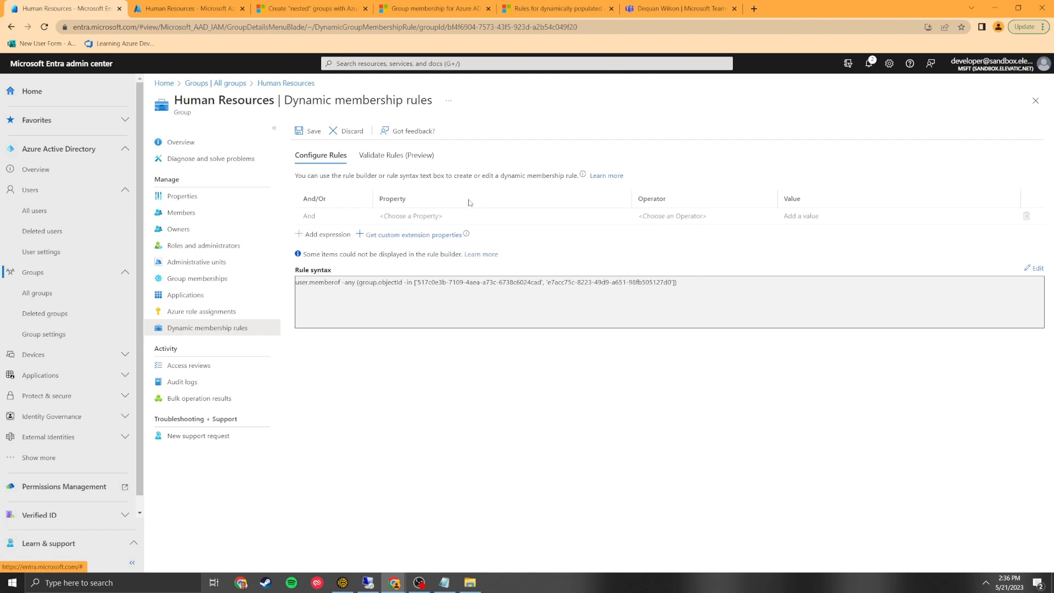
Review the new memberOf rule text, save it, and open the Human Resources member list.
{"action": "left_click_drag", "start_coordinate": [677, 287], "coordinate": [291, 287]}
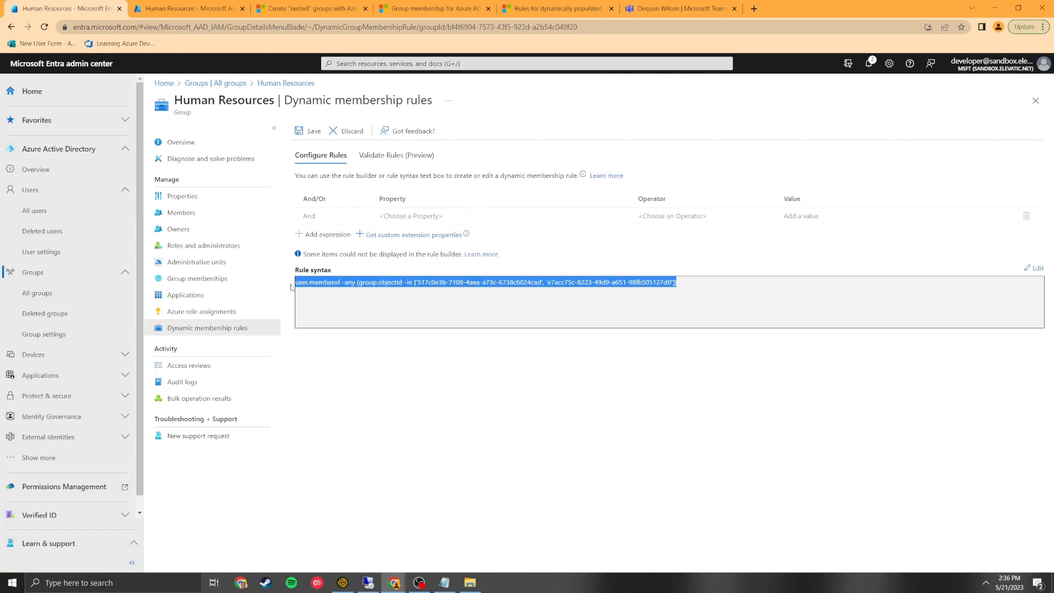
{"action": "left_click", "coordinate": [429, 311]}
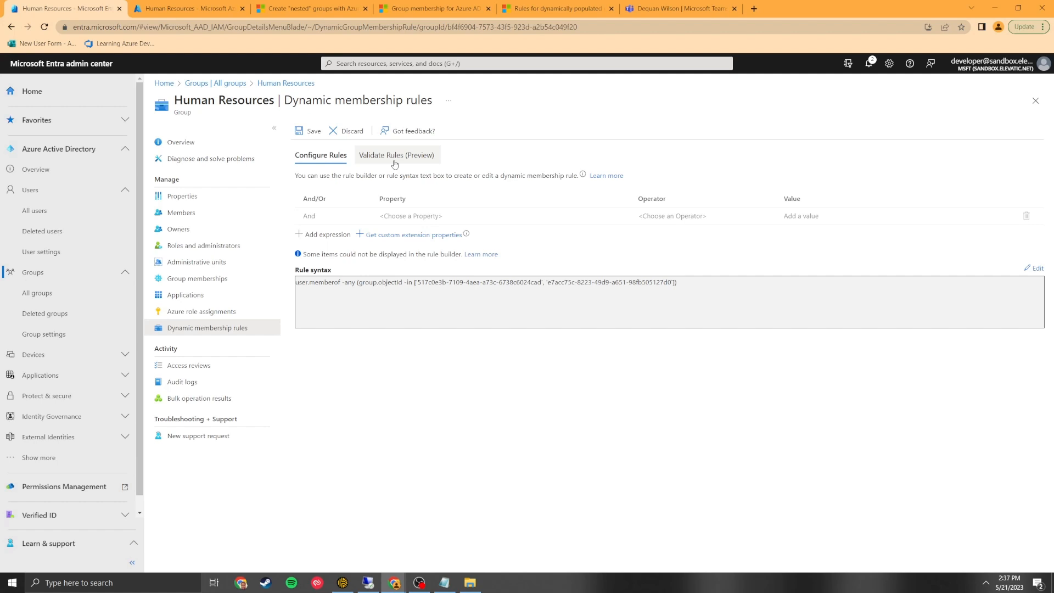
{"action": "left_click_drag", "start_coordinate": [699, 291], "coordinate": [322, 272]}
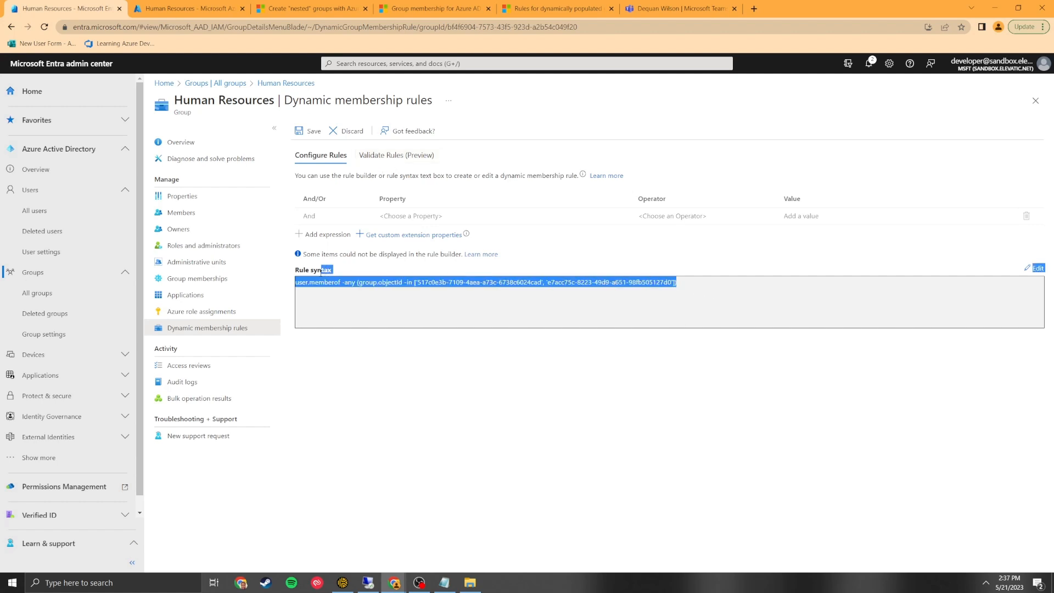
{"action": "left_click", "coordinate": [696, 280]}
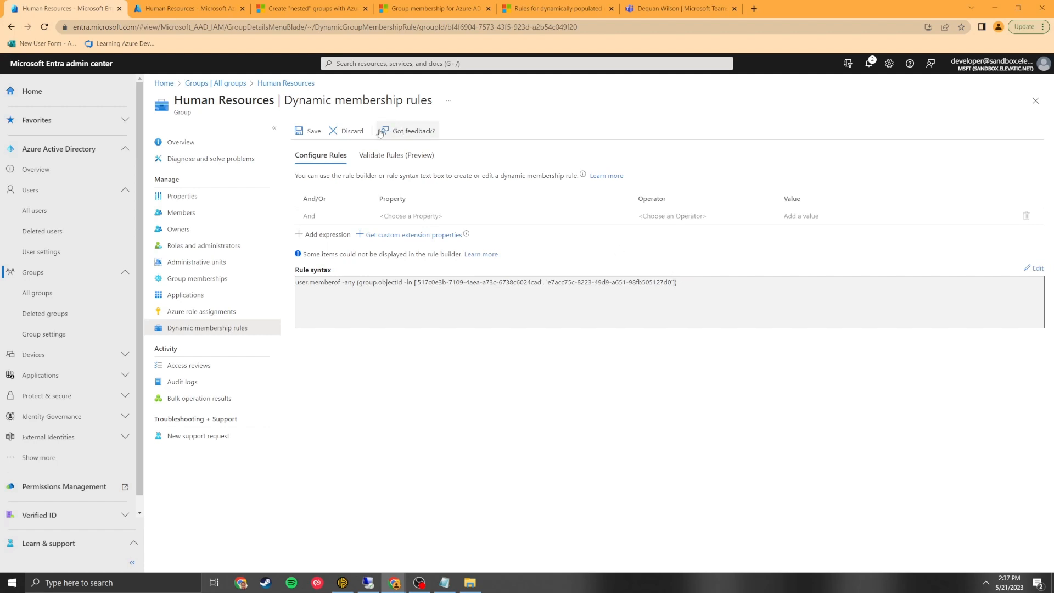
{"action": "left_click", "coordinate": [314, 131]}
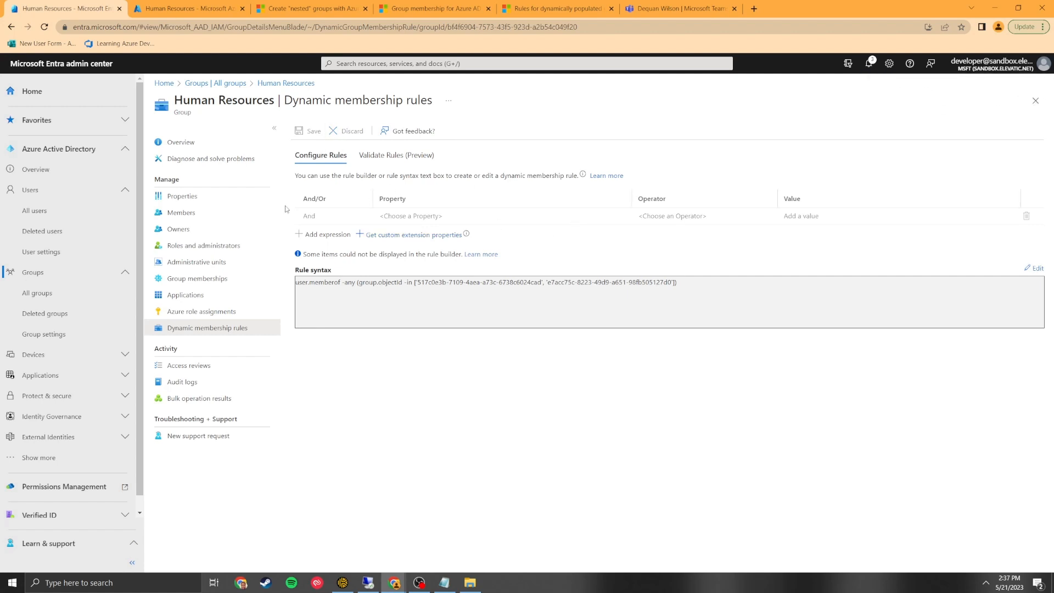
{"action": "left_click", "coordinate": [214, 212]}
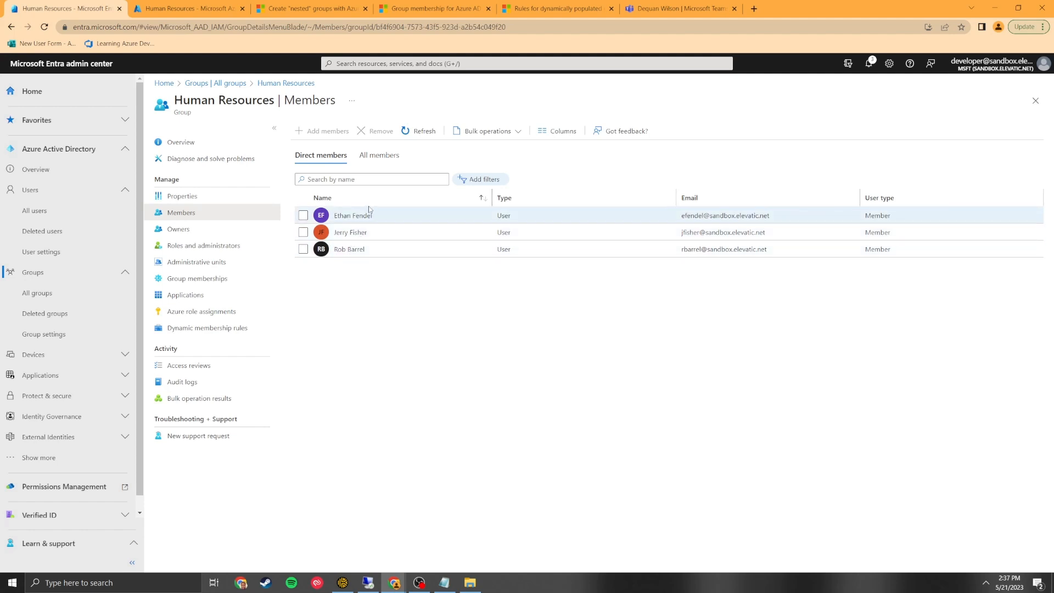
Refresh the Human Resources member list, then reload the browser page.
{"action": "left_click", "coordinate": [425, 132]}
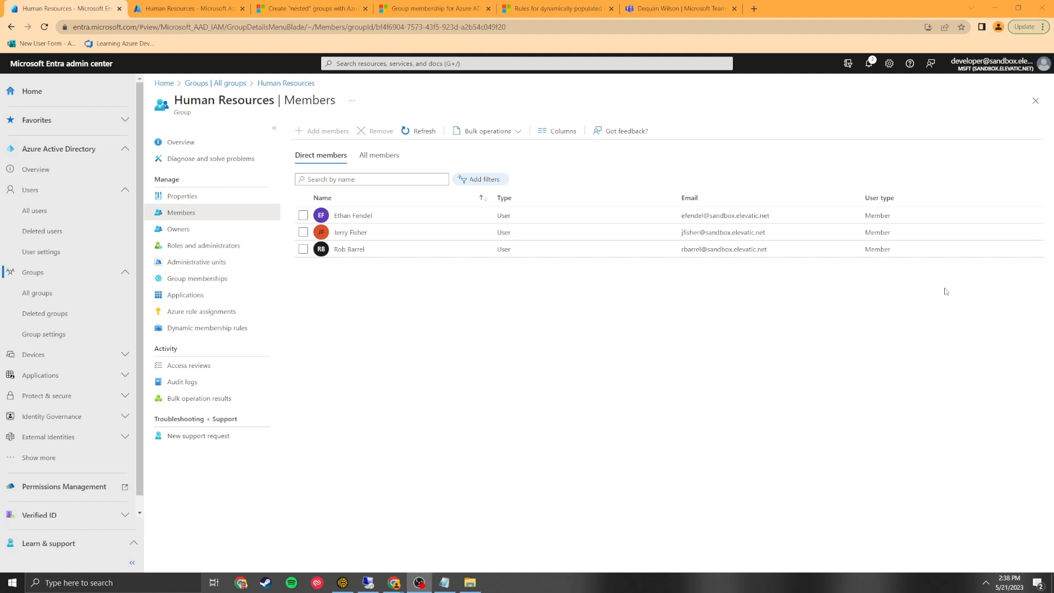
{"action": "left_click", "coordinate": [45, 26]}
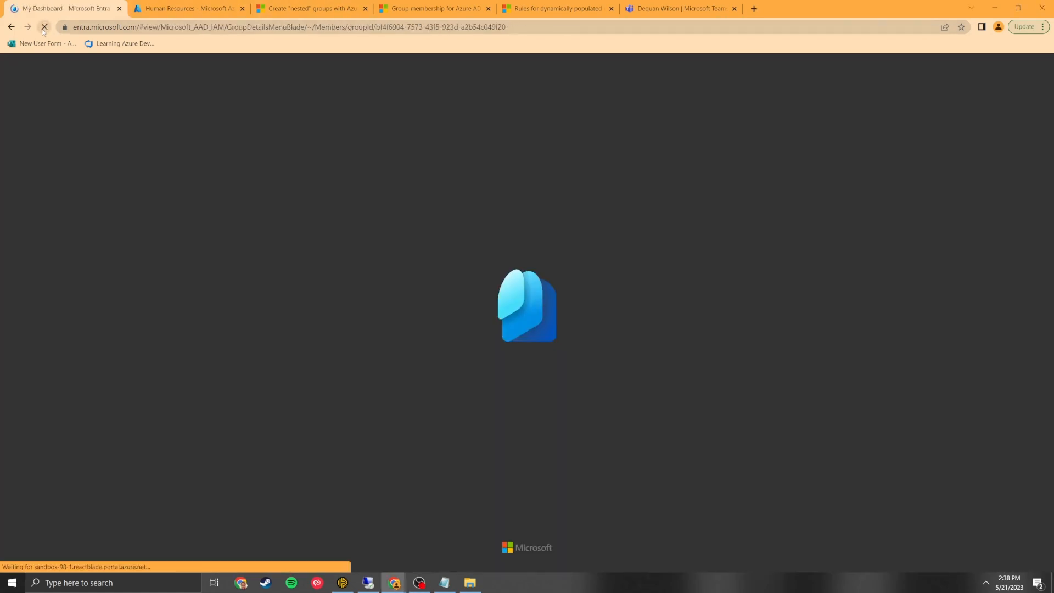